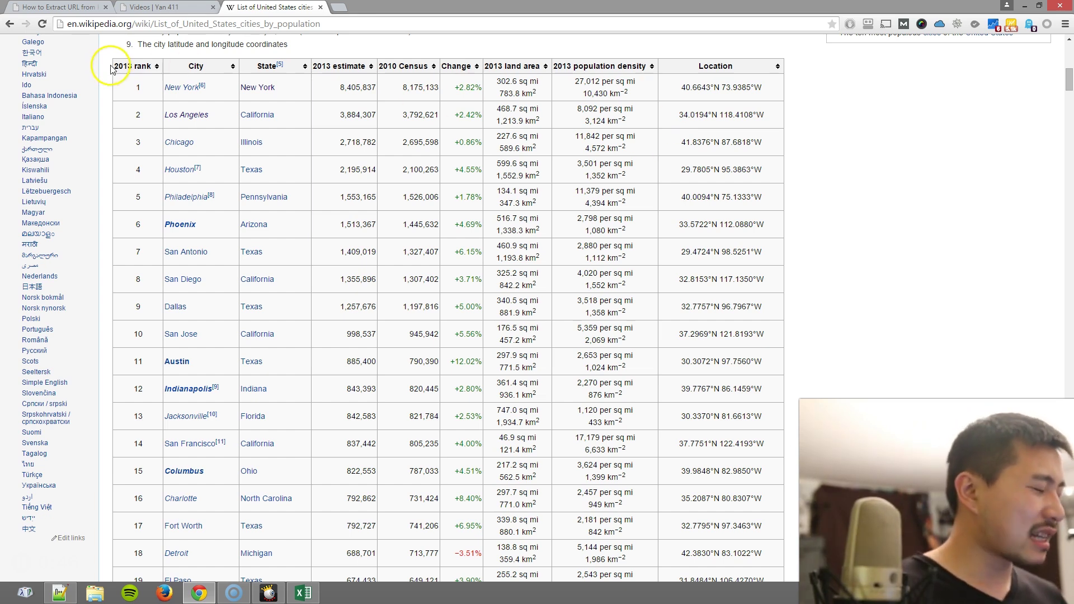
- Select and copy the whole US cities-by-population table from its '2013 rank' header, then switch to Excel
left_click_drag(108, 61, 1035, 124)
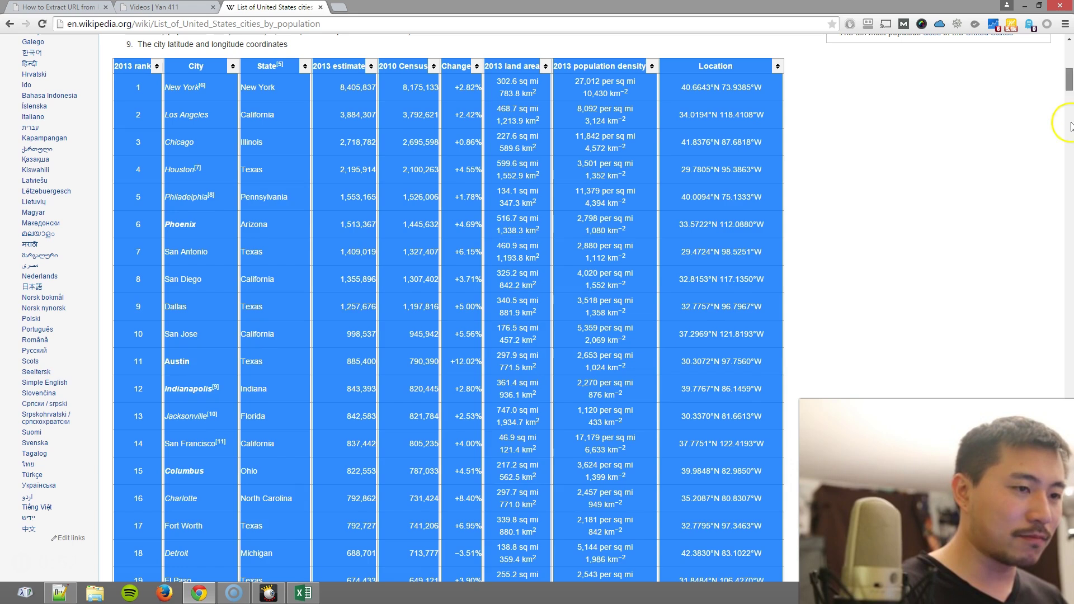
left_click_drag(1068, 84, 1067, 111)
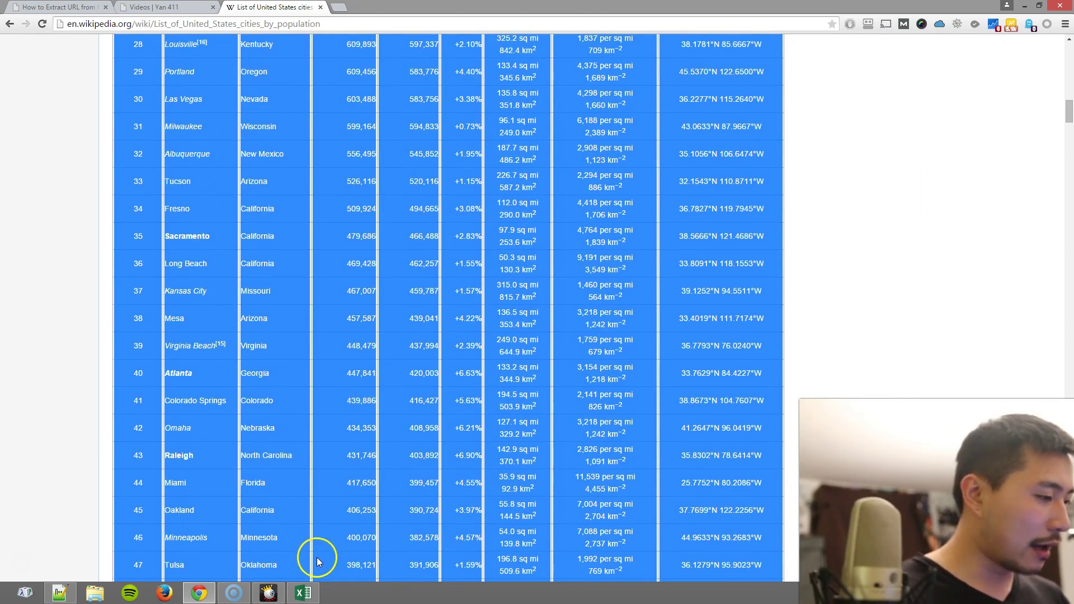
left_click(302, 592)
- Create a blank workbook and paste the copied Wikipedia city table at A1
left_click(298, 173)
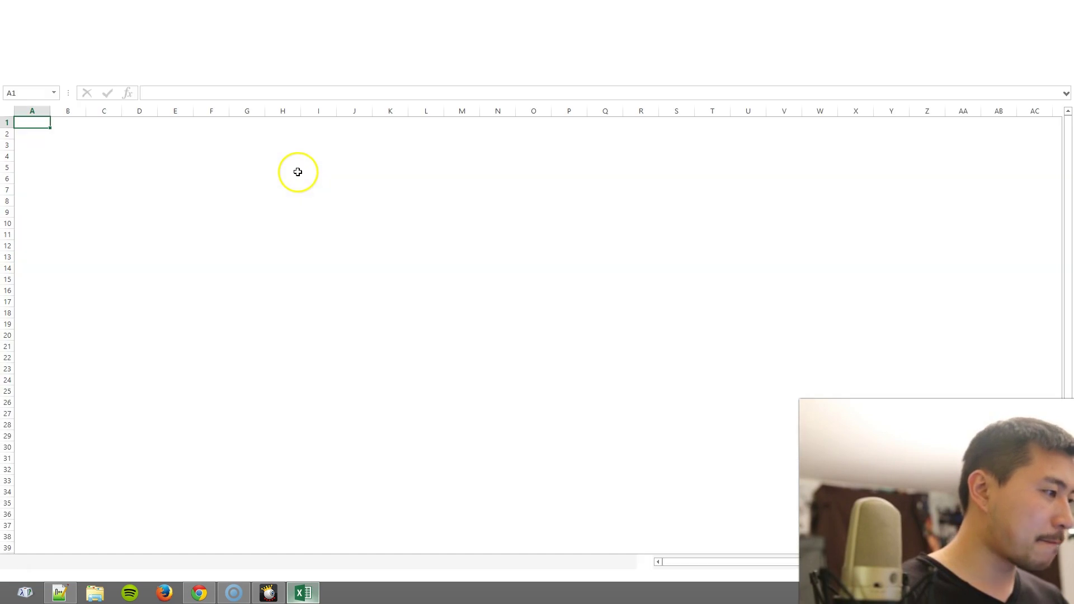
key("ctrl+v")
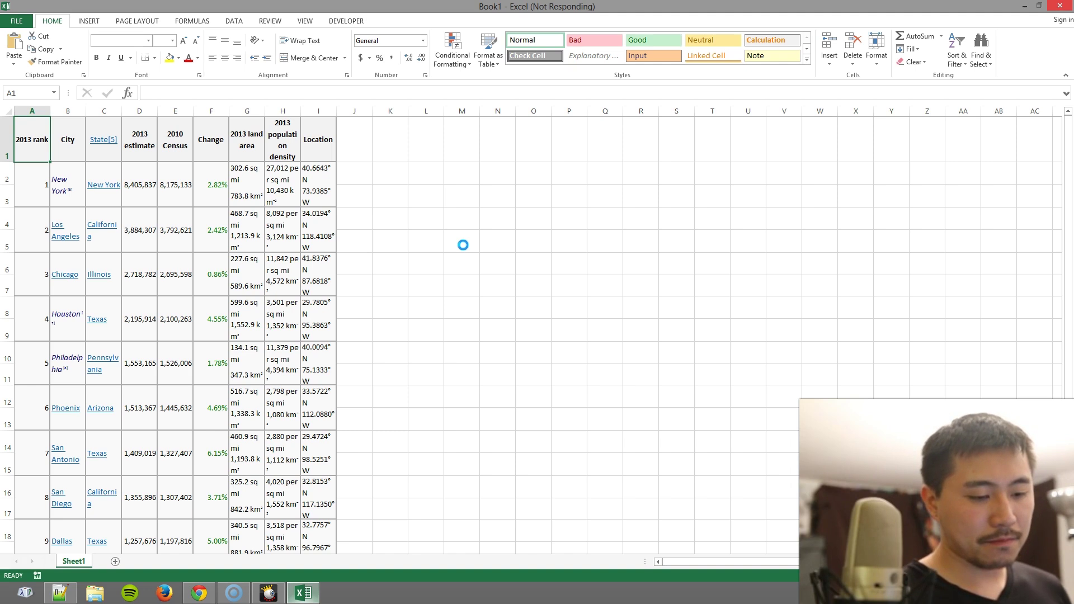
left_click(463, 245)
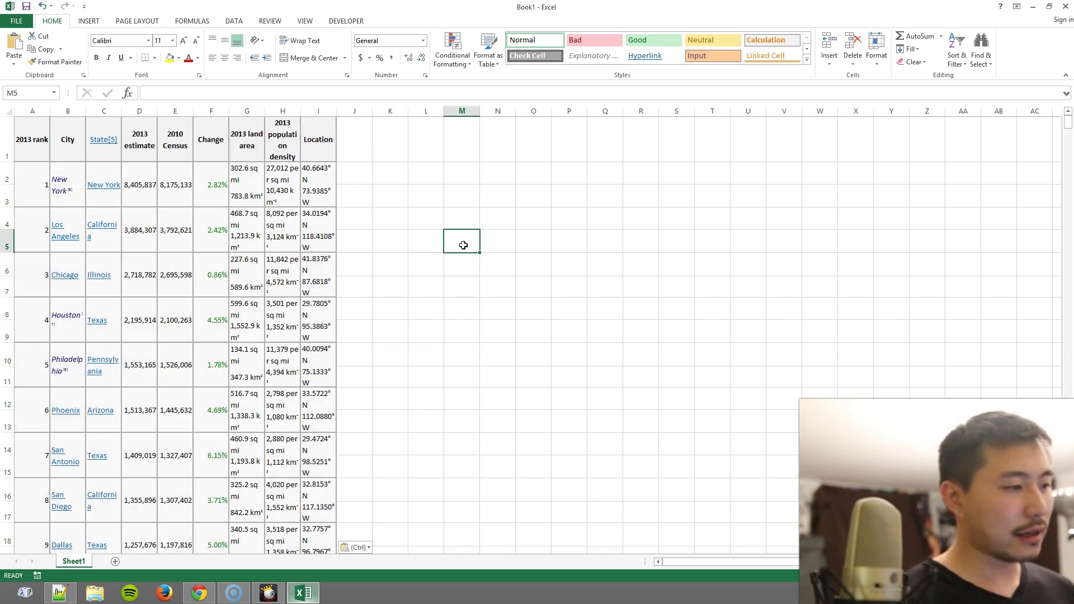
type("=")
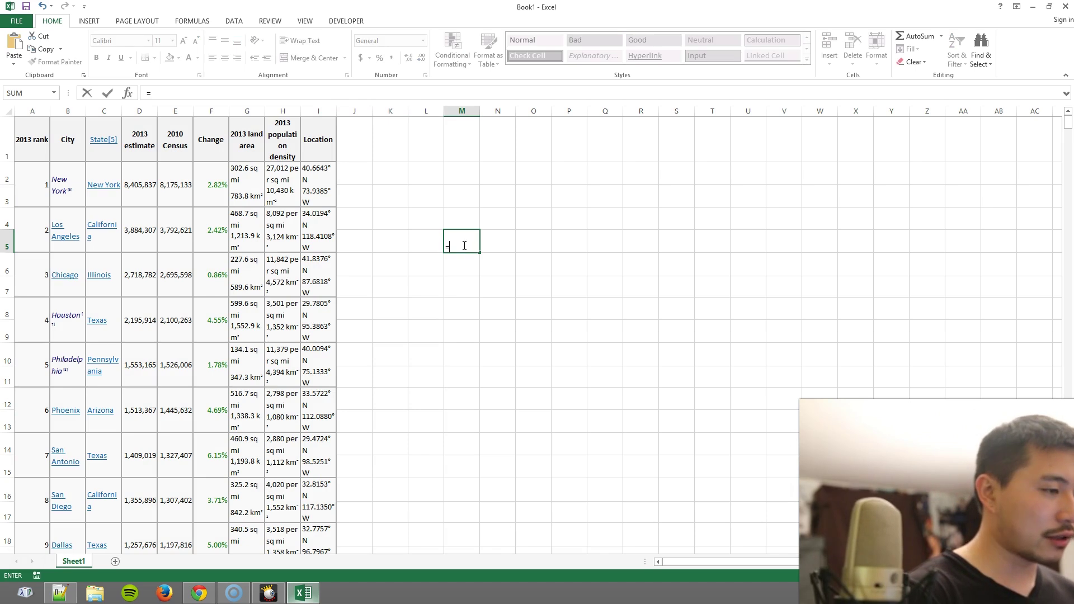
type("HYPE")
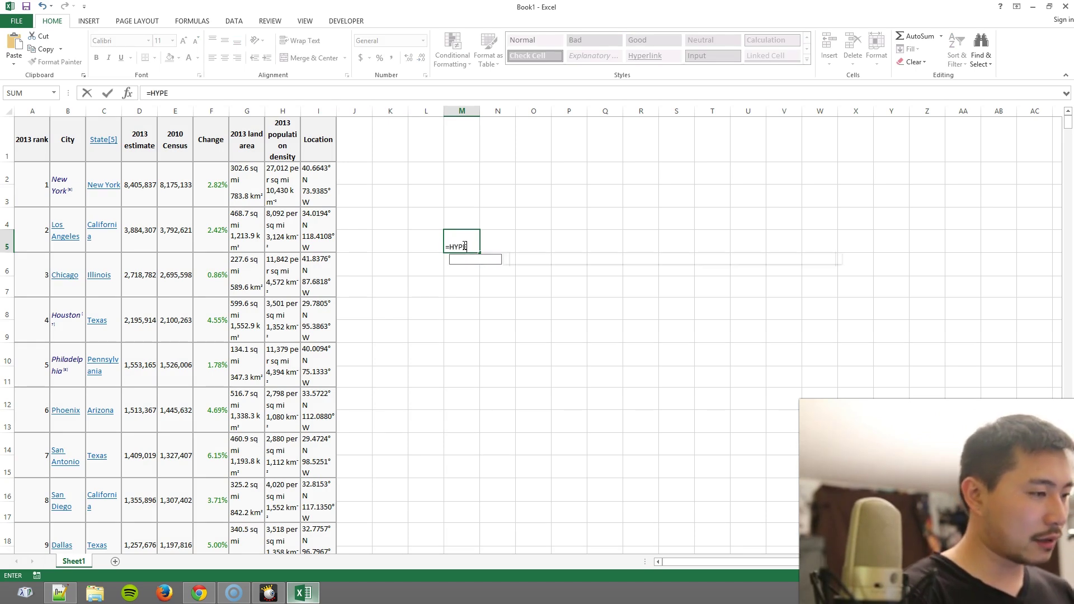
type("RLINK(")
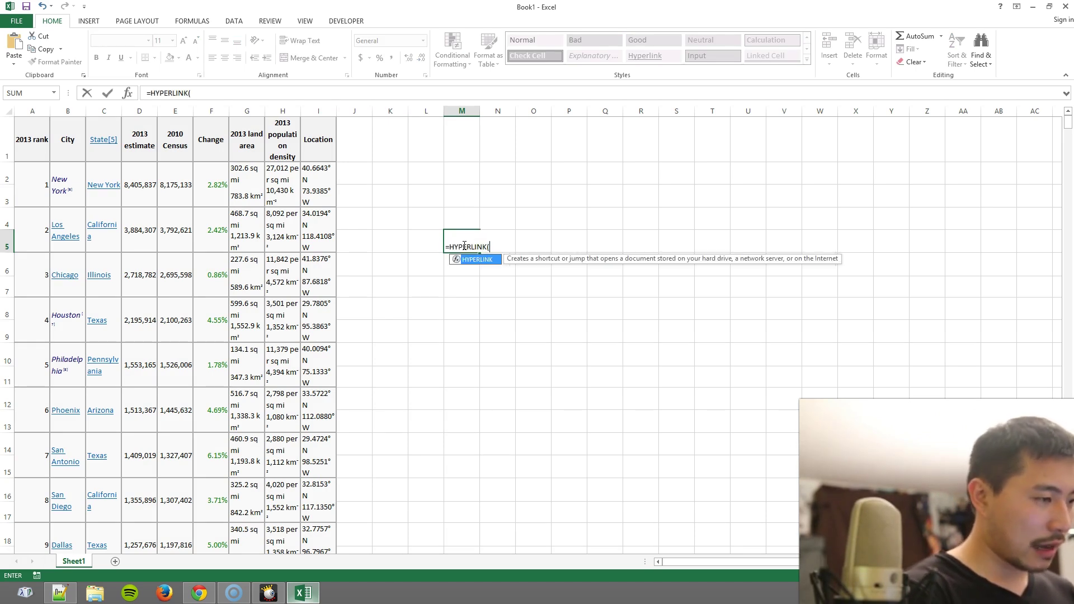
type("\"htt")
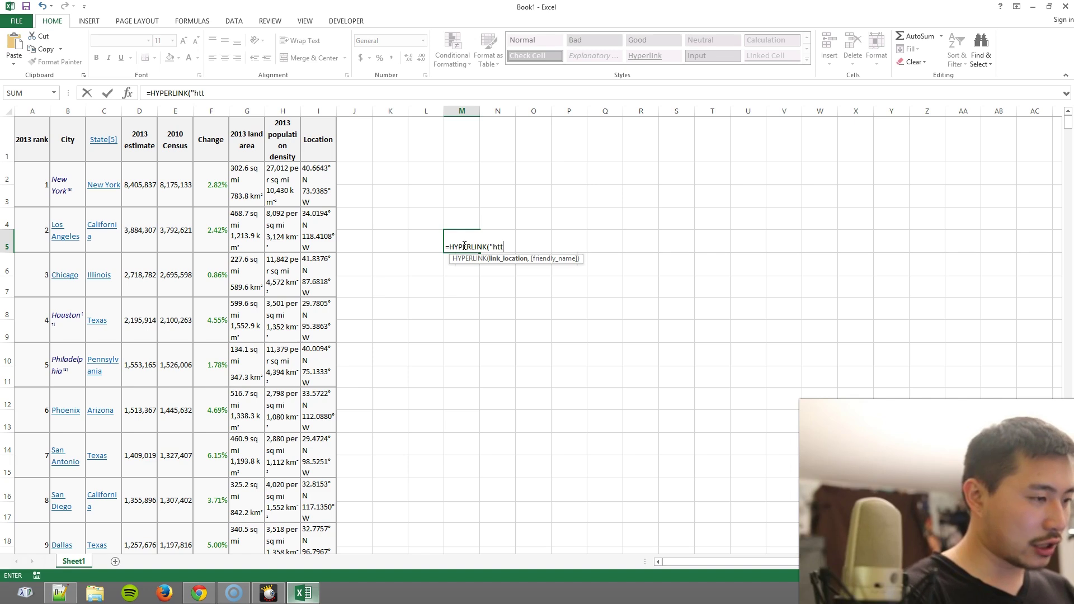
type("p://yan")
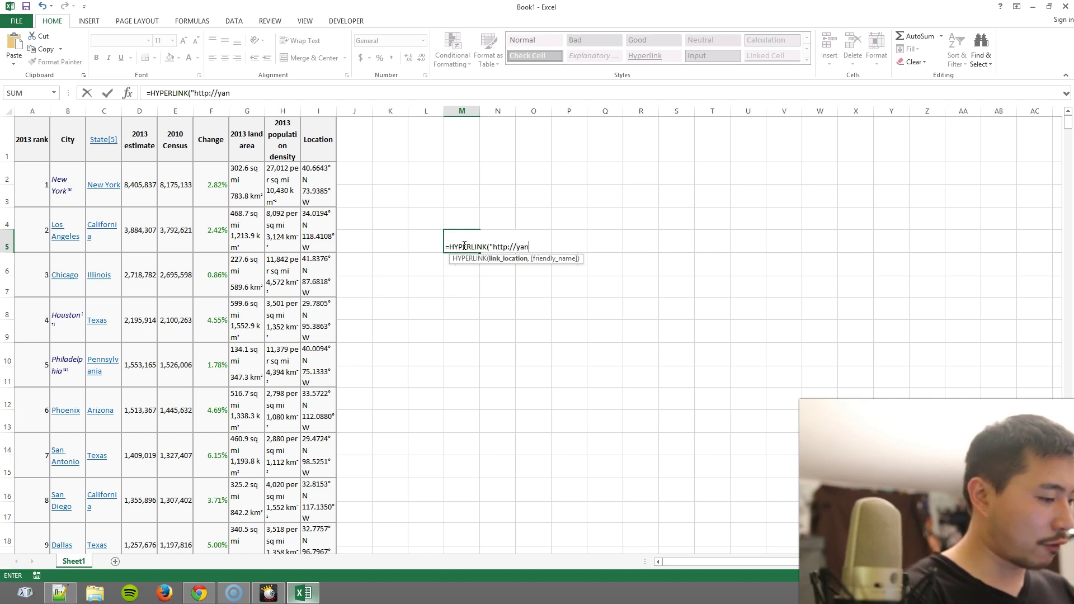
type("411.com\",")
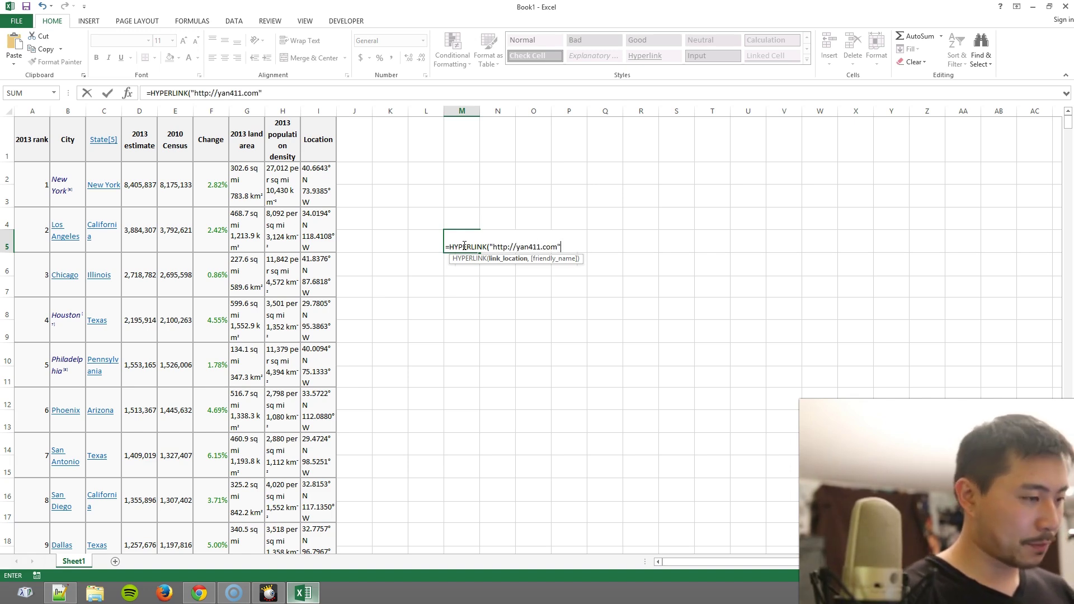
type("\"Yan ")
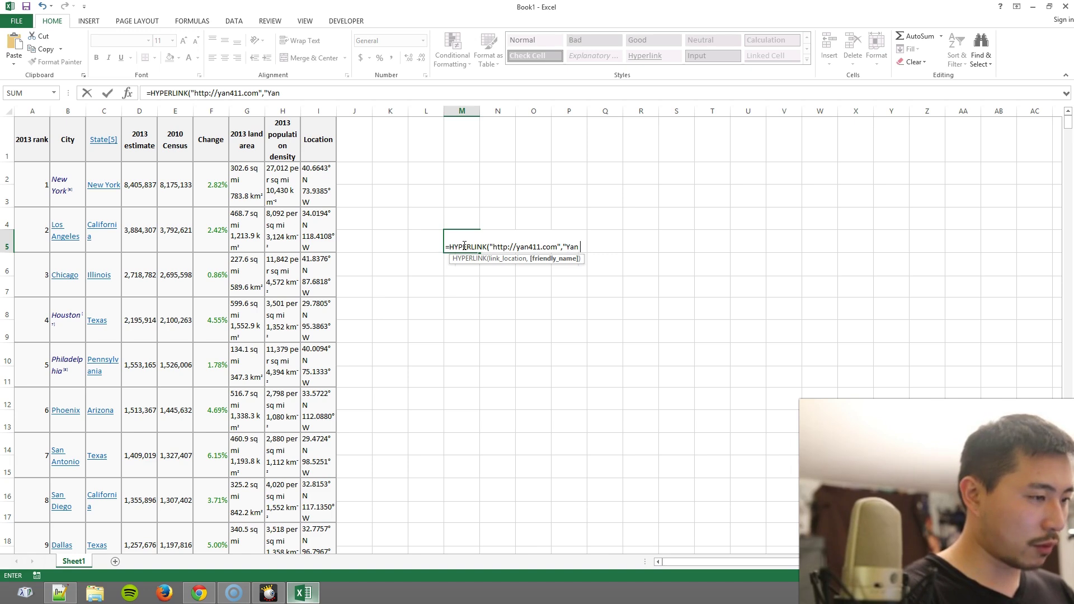
type("411\")")
key("Return")
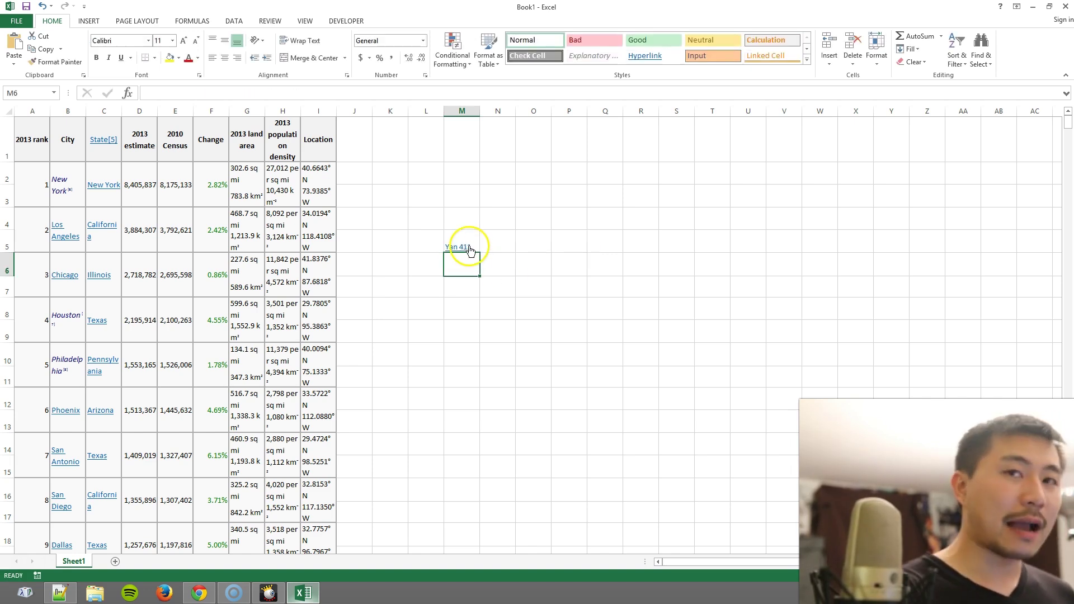
left_click(476, 236)
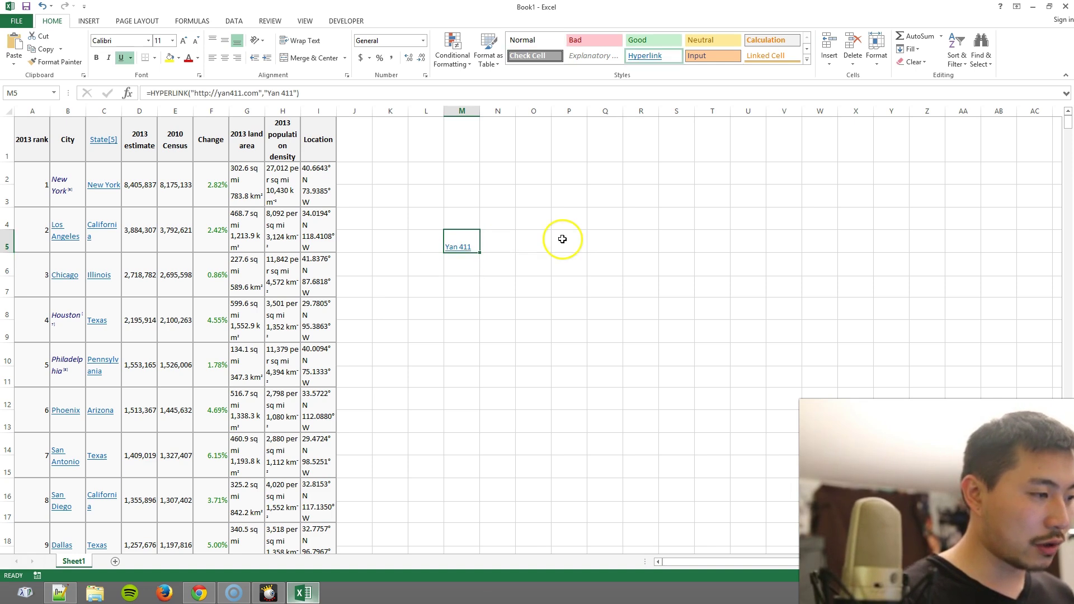
- Delete the Yan 411 hyperlink formula from M5
key("Delete")
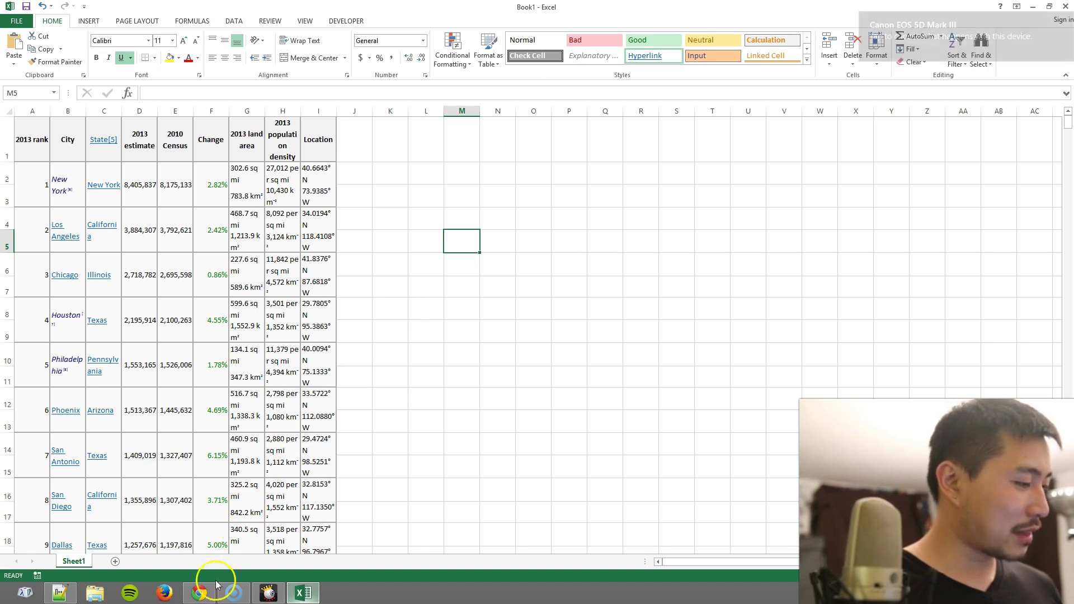
left_click(198, 592)
left_click(66, 84)
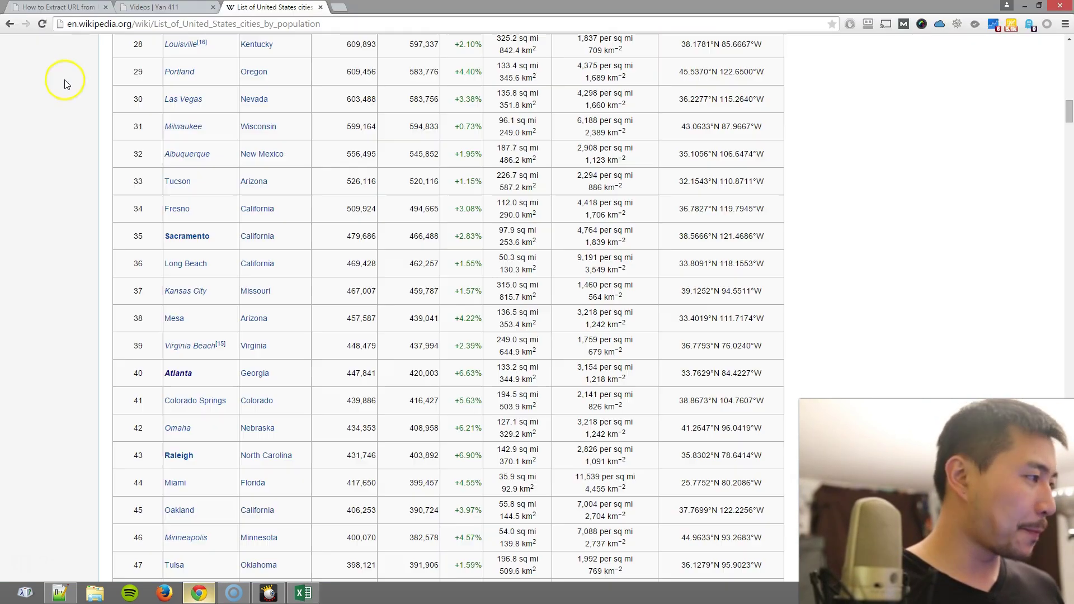
left_click(56, 7)
left_click(322, 226)
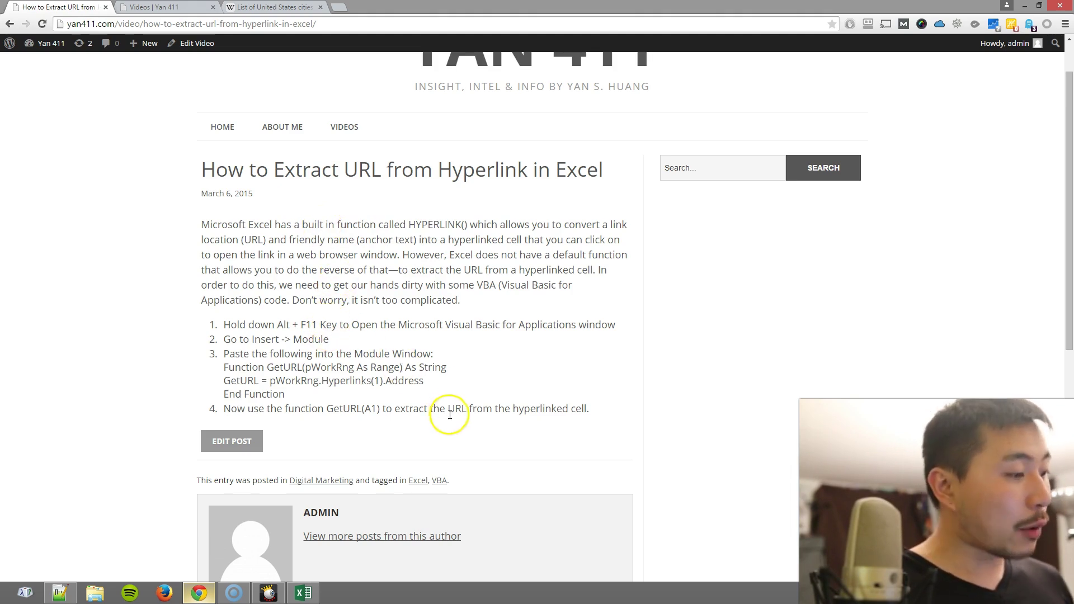
left_click(448, 318)
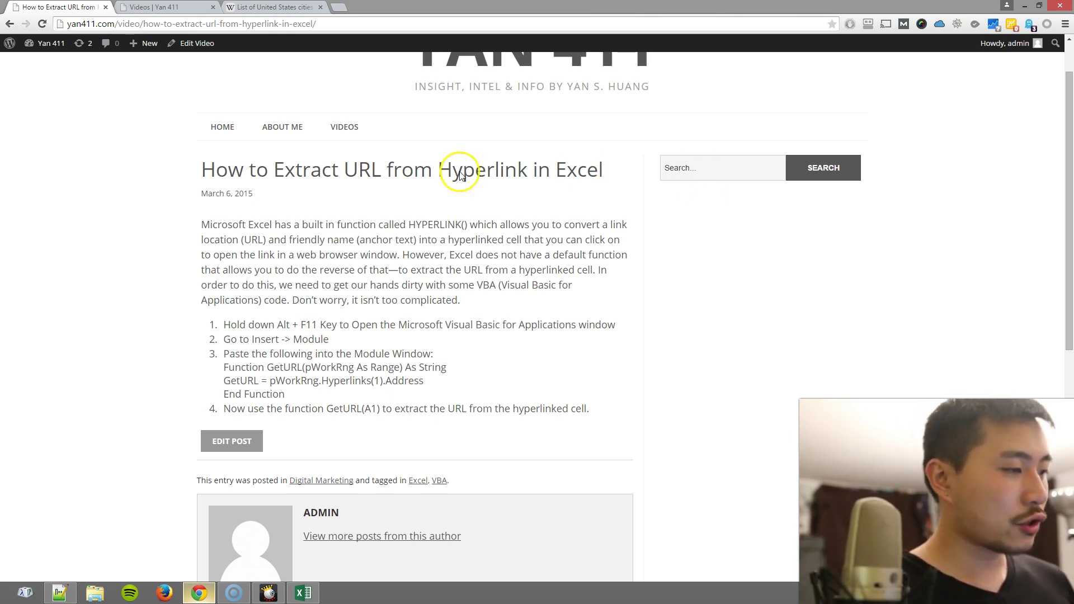
triple_click(196, 166)
left_click(677, 235)
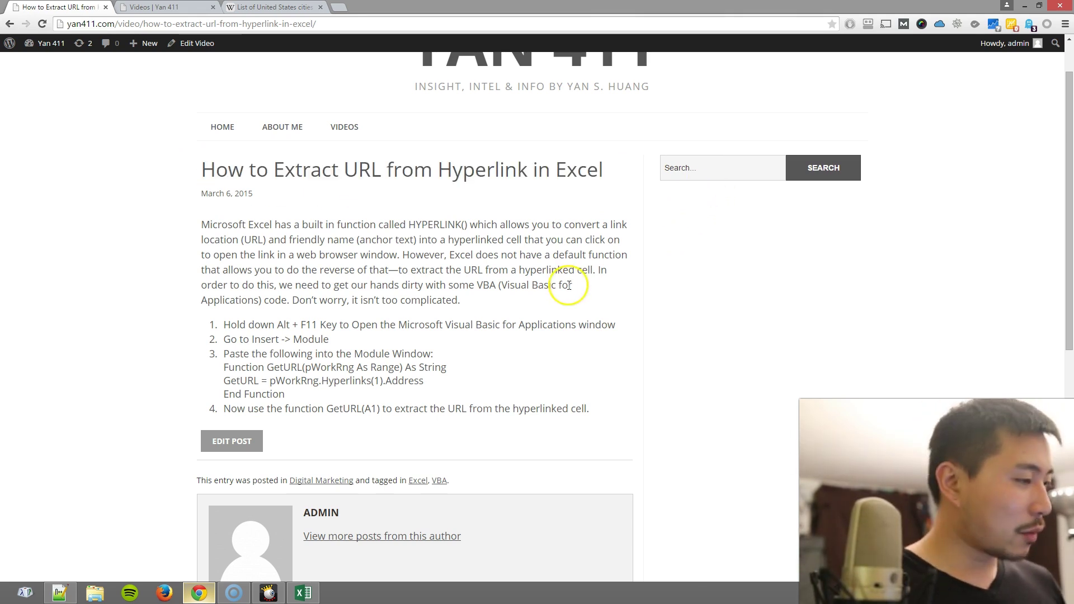
left_click(307, 594)
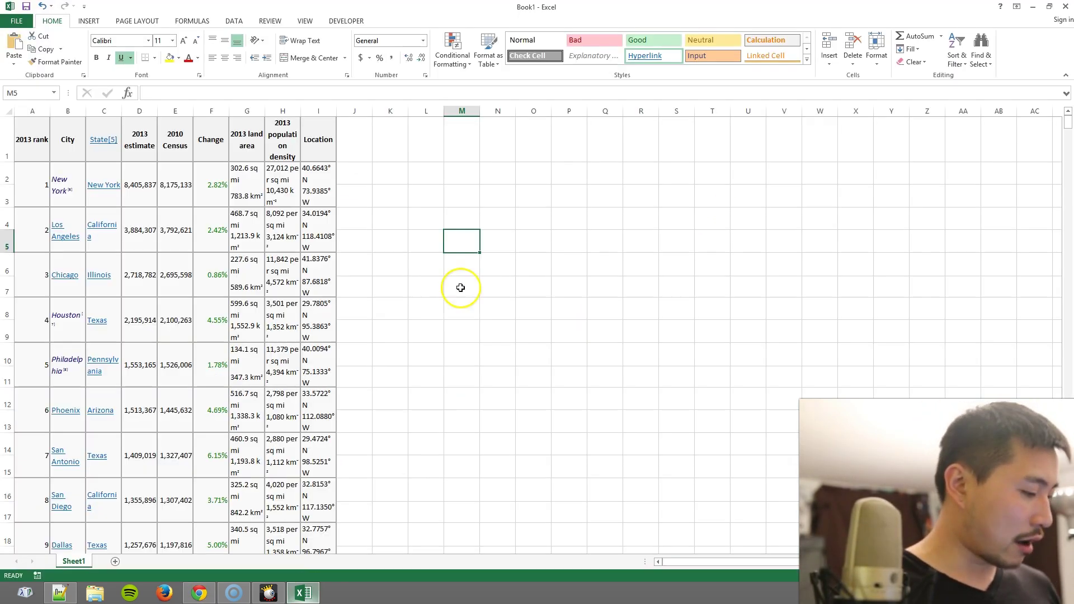
- Open the VBA editor with Alt+F11 and insert a new Module1 into Book1
key("alt+F11")
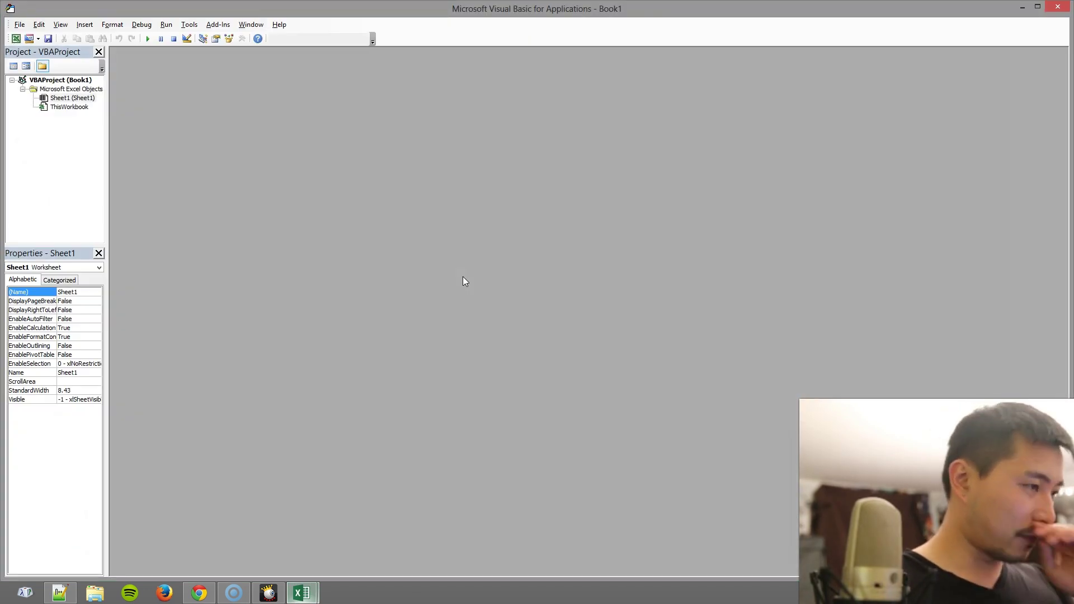
key("alt+Tab")
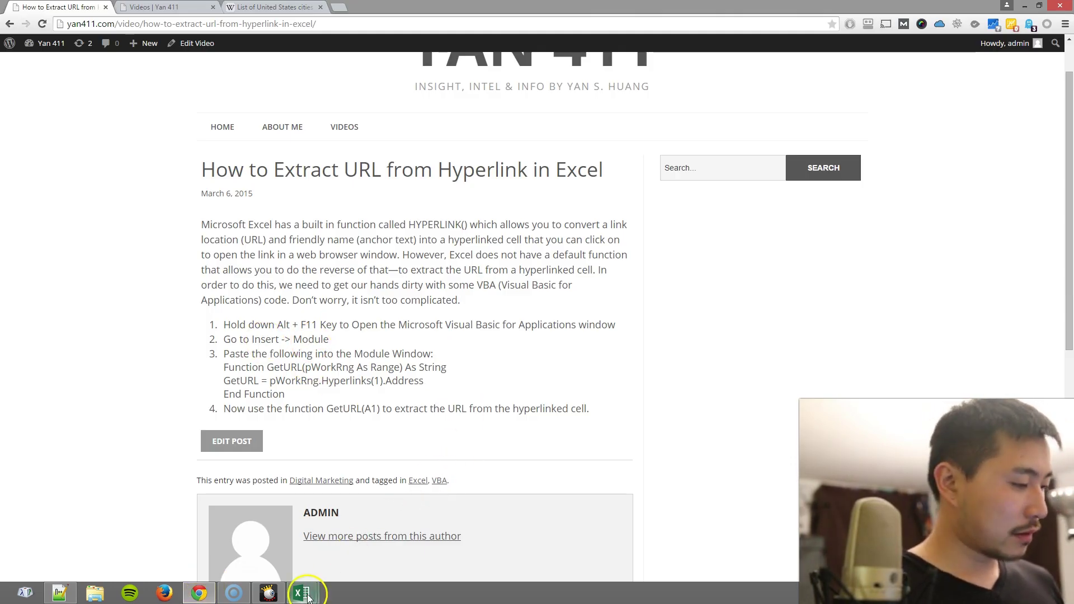
mouse_move(302, 591)
left_click(361, 548)
left_click(81, 26)
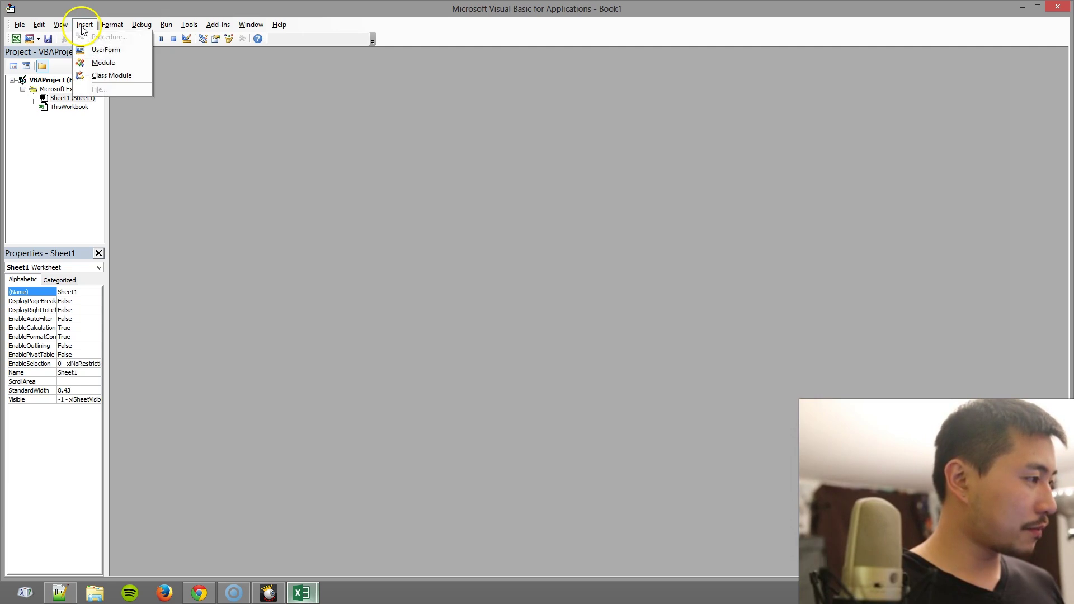
left_click(121, 62)
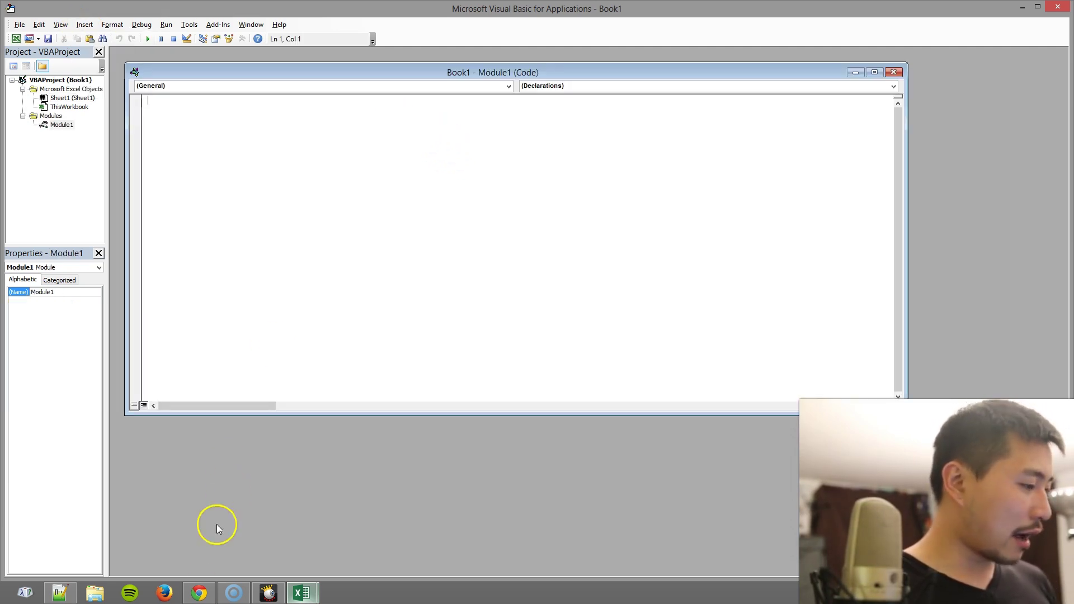
- Copy the three-line GetURL function code from the blog post
left_click(199, 592)
left_click_drag(286, 395, 224, 369)
right_click(254, 373)
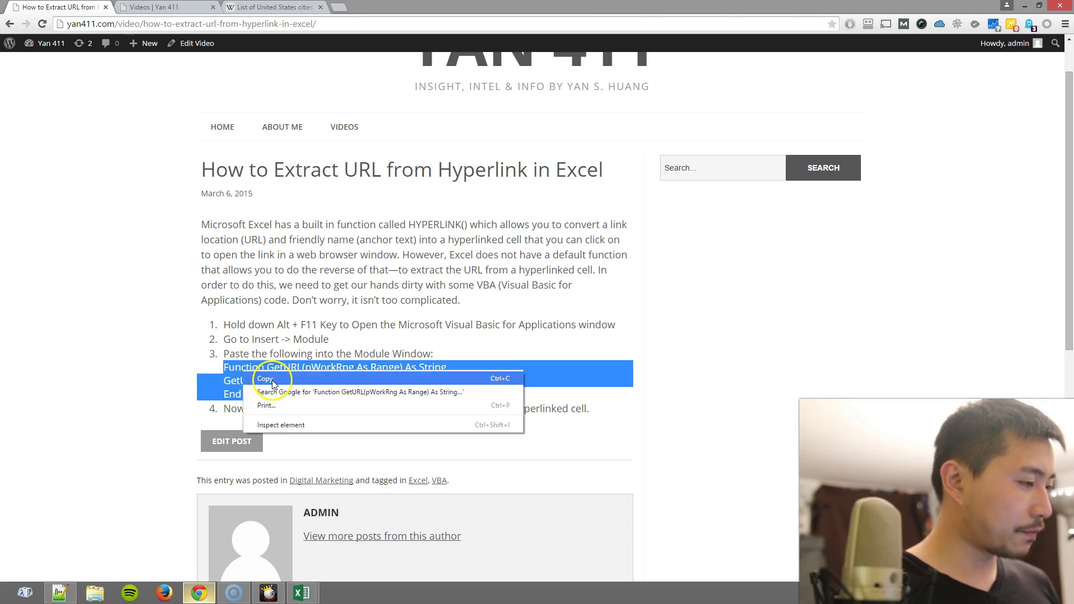
left_click(270, 384)
mouse_move(302, 593)
left_click(257, 559)
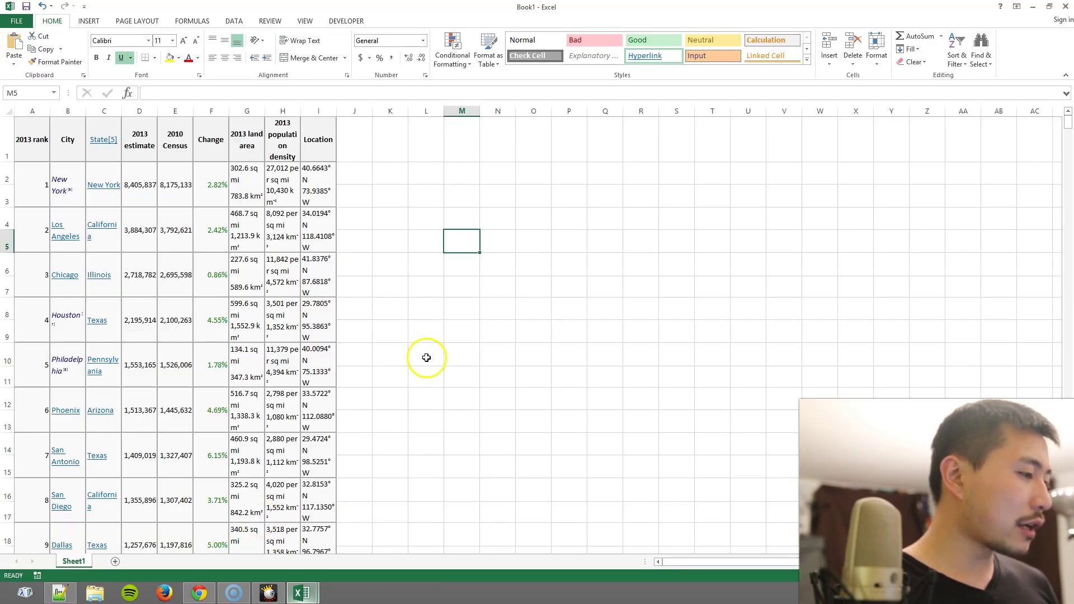
- Discard the partial =Get entry in M5, then save from the Visual Basic editor with Ctrl+S
type("=")
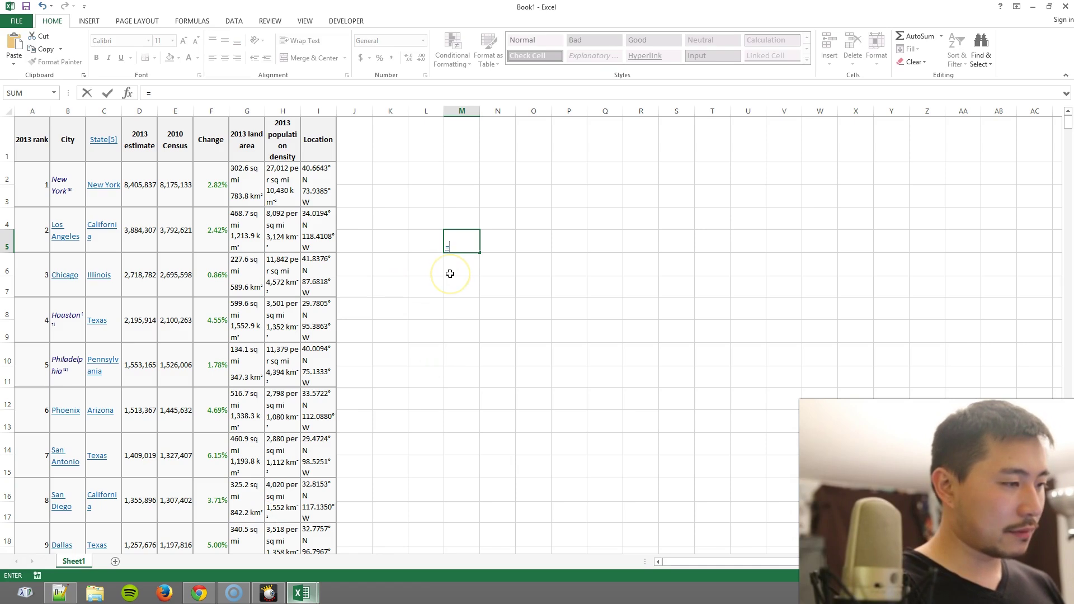
type("Get")
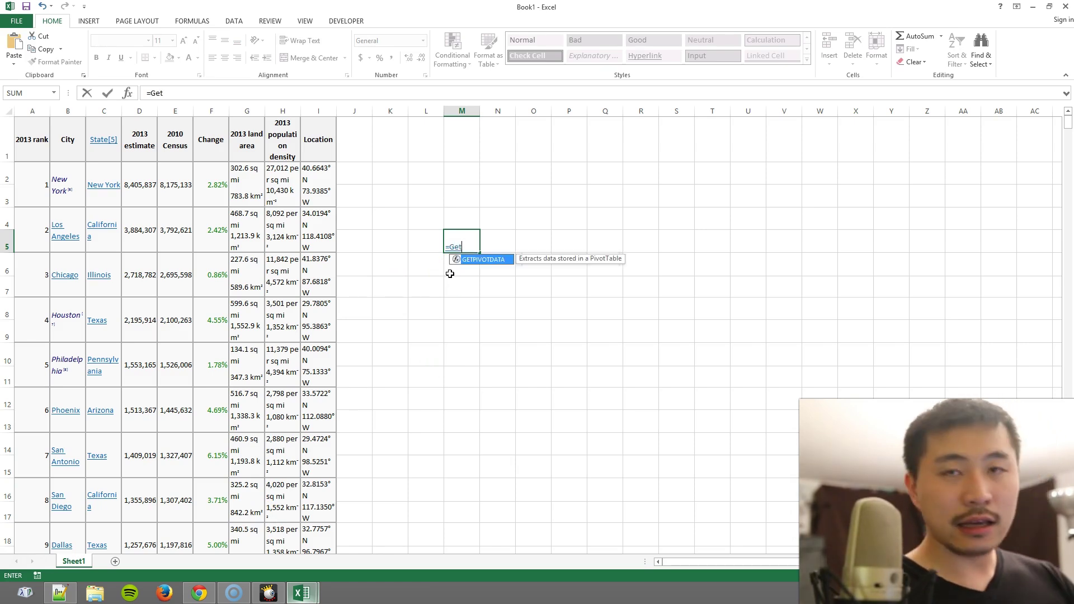
key("BackSpace")
key("BackSpace")
key("BackSpace")
key("BackSpace")
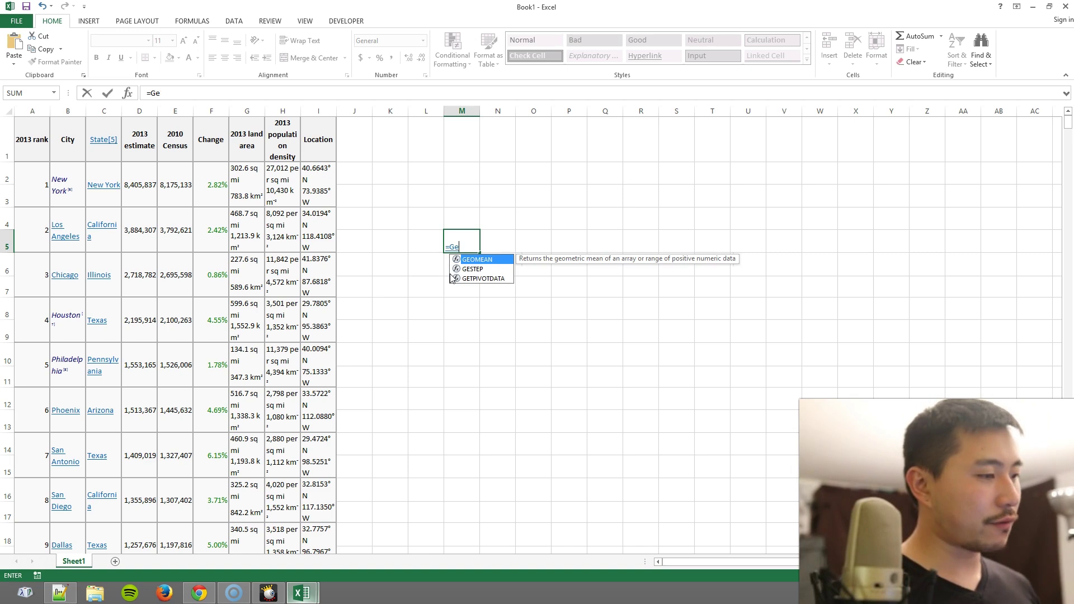
left_click(448, 271)
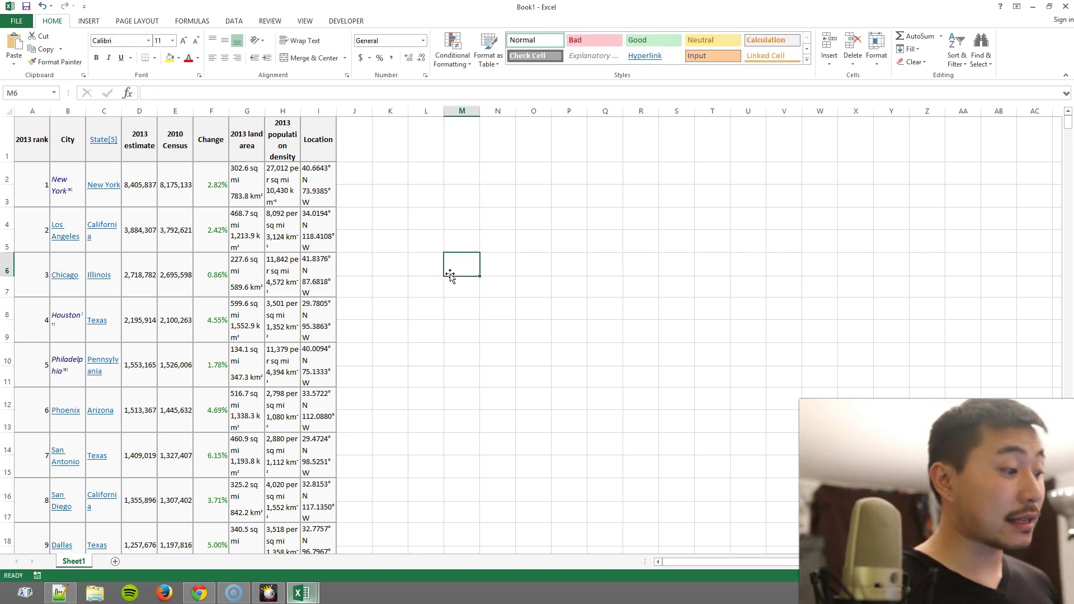
mouse_move(296, 593)
left_click(358, 531)
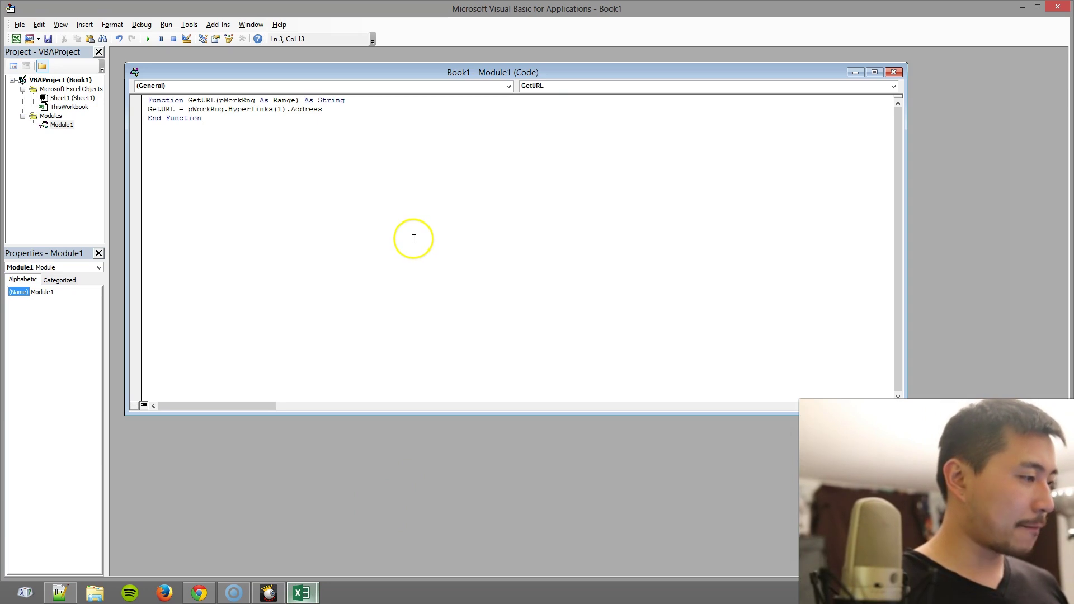
key("ctrl+s")
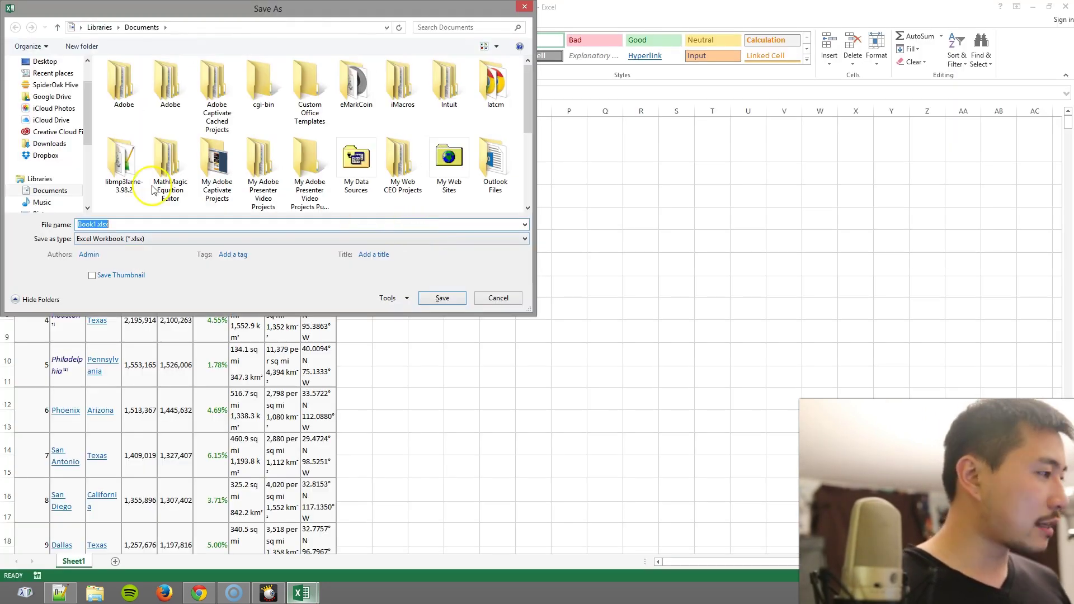
- Save the workbook to the Desktop as Excel Macro-Enabled Workbook Demo2.xlsm
left_click(45, 62)
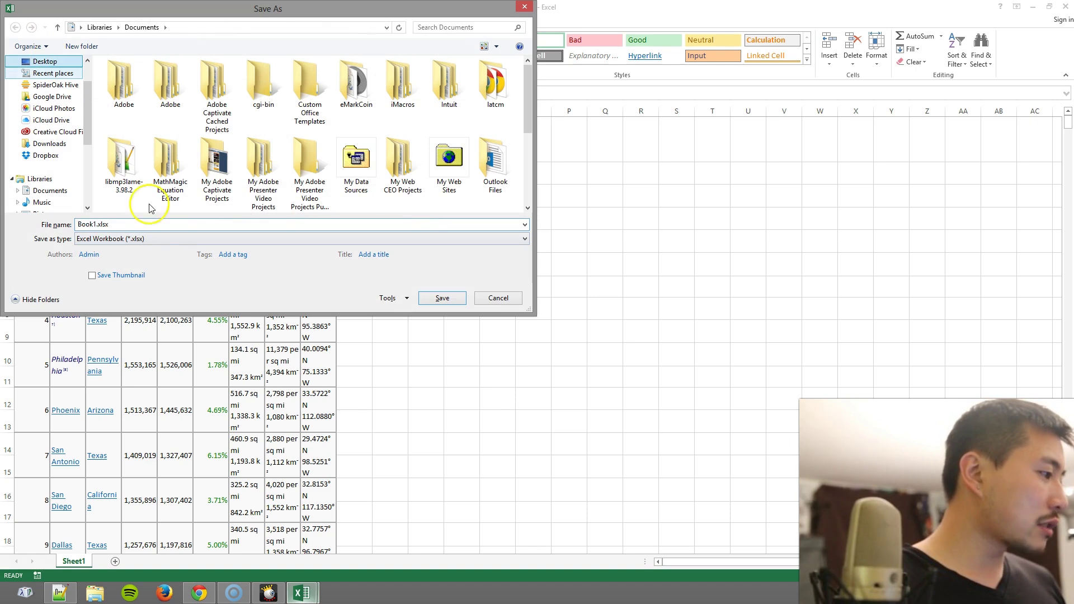
left_click(163, 239)
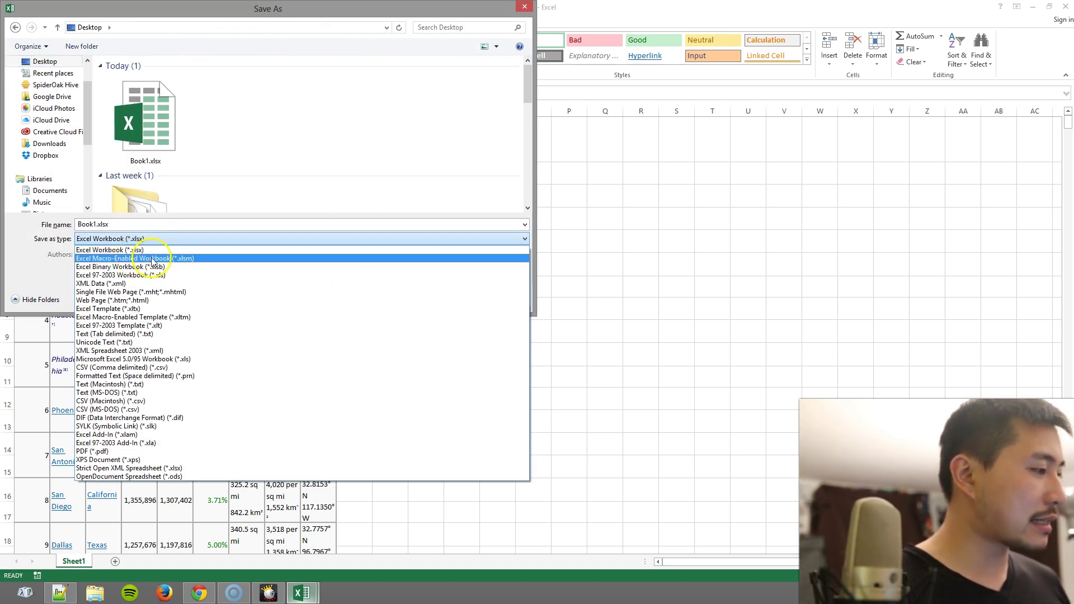
left_click(154, 258)
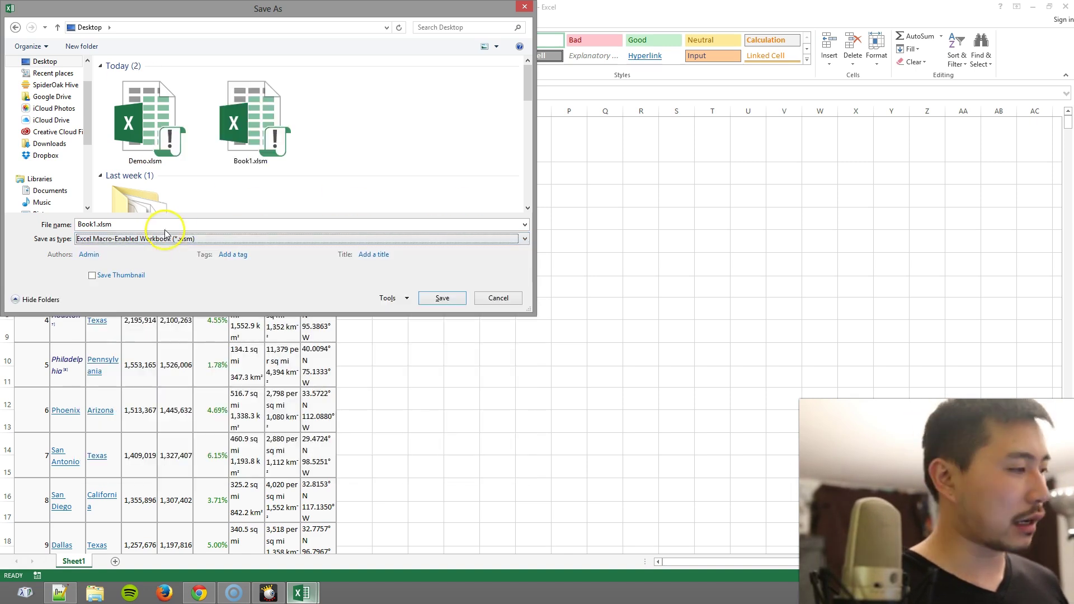
left_click(171, 223)
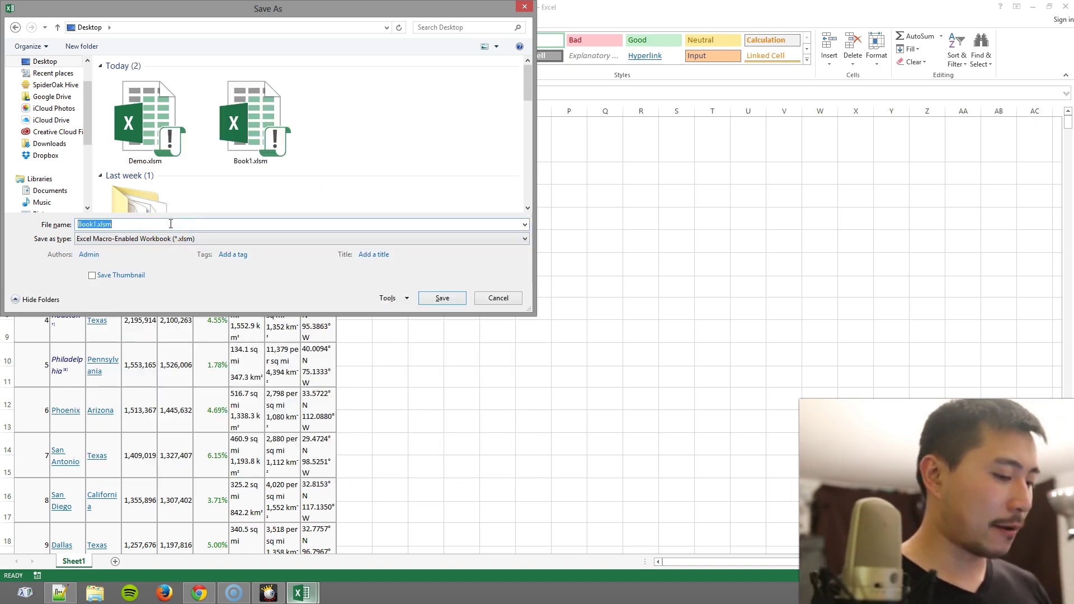
type("Demo2")
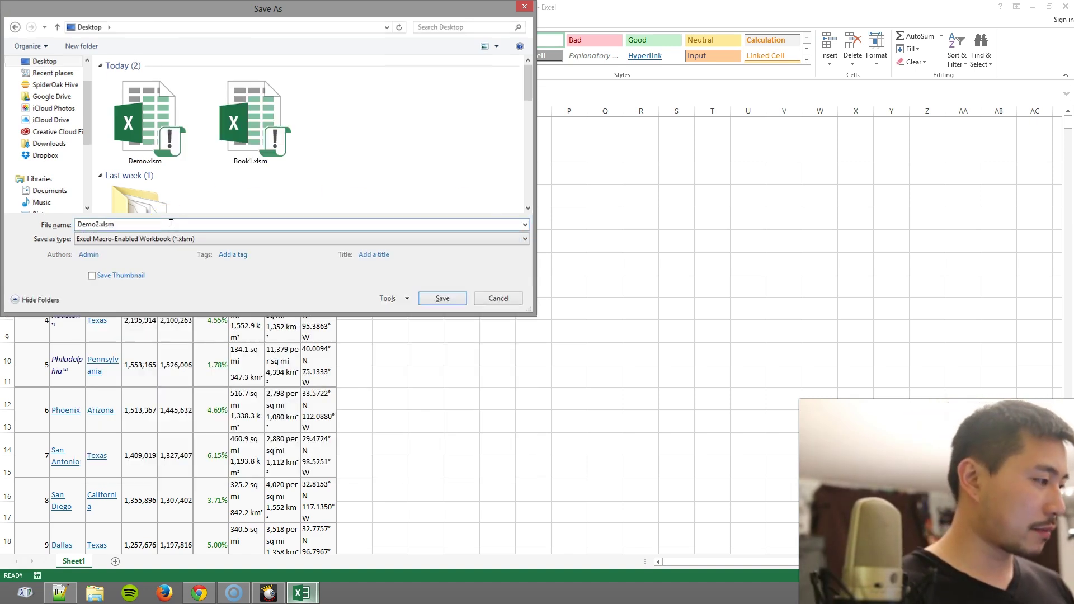
key("Return")
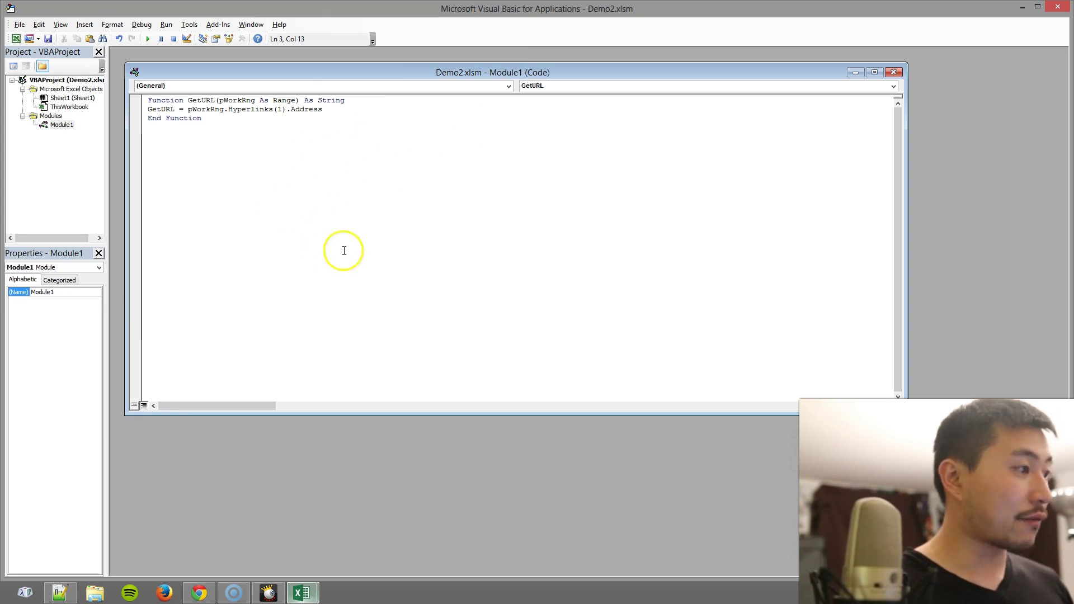
key("ctrl+a")
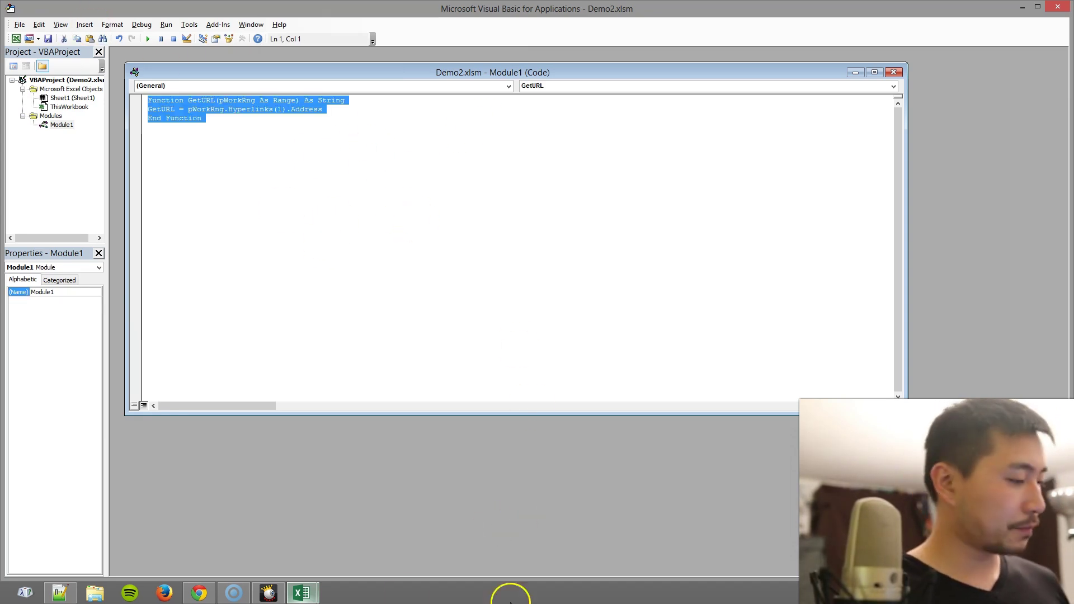
left_click(302, 593)
left_click(257, 529)
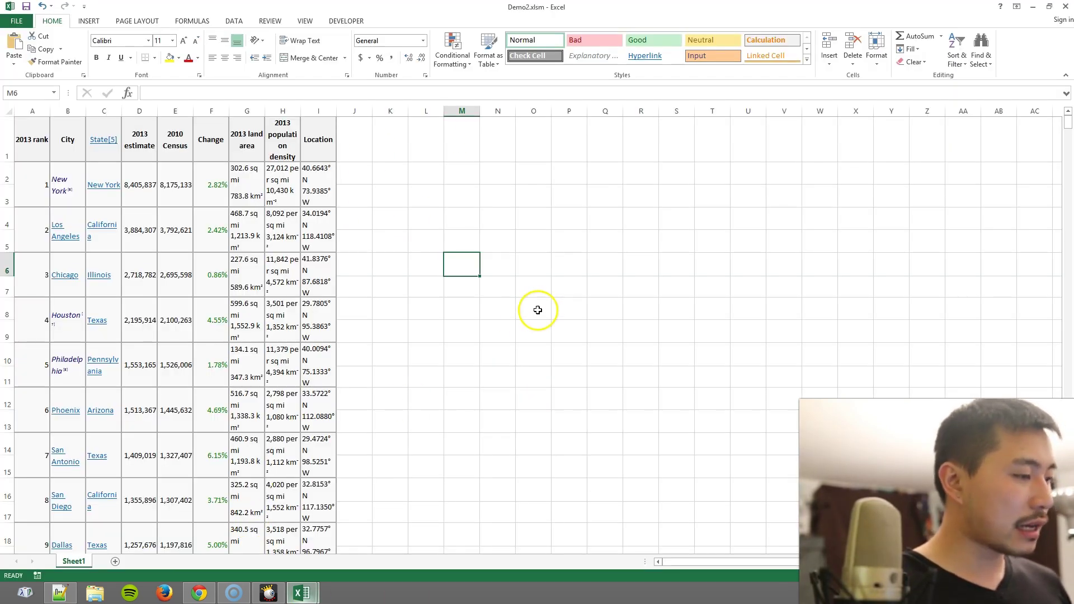
left_click(465, 217)
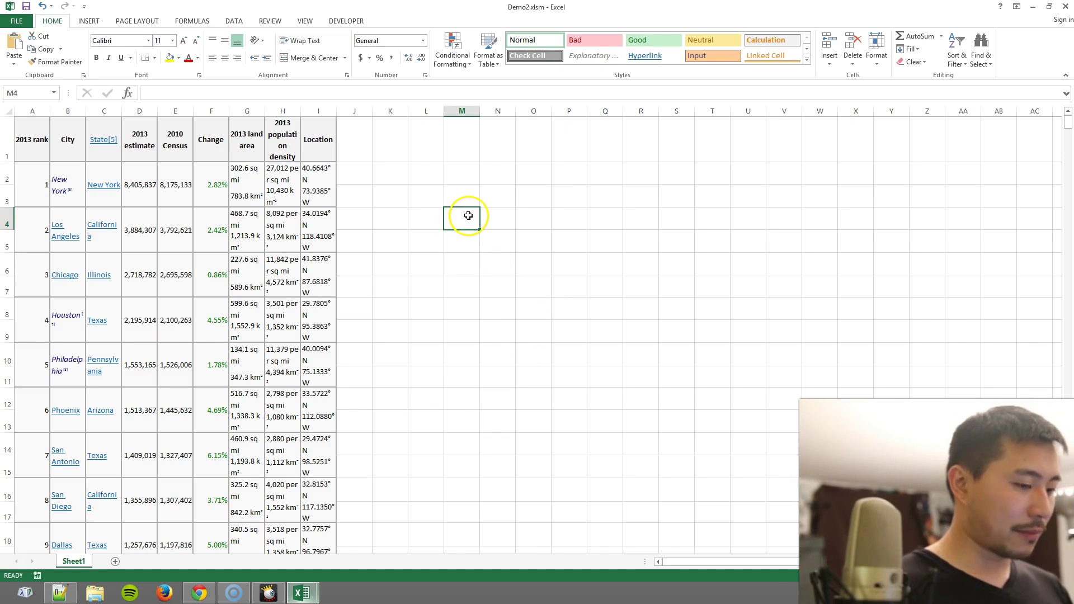
type("=Get")
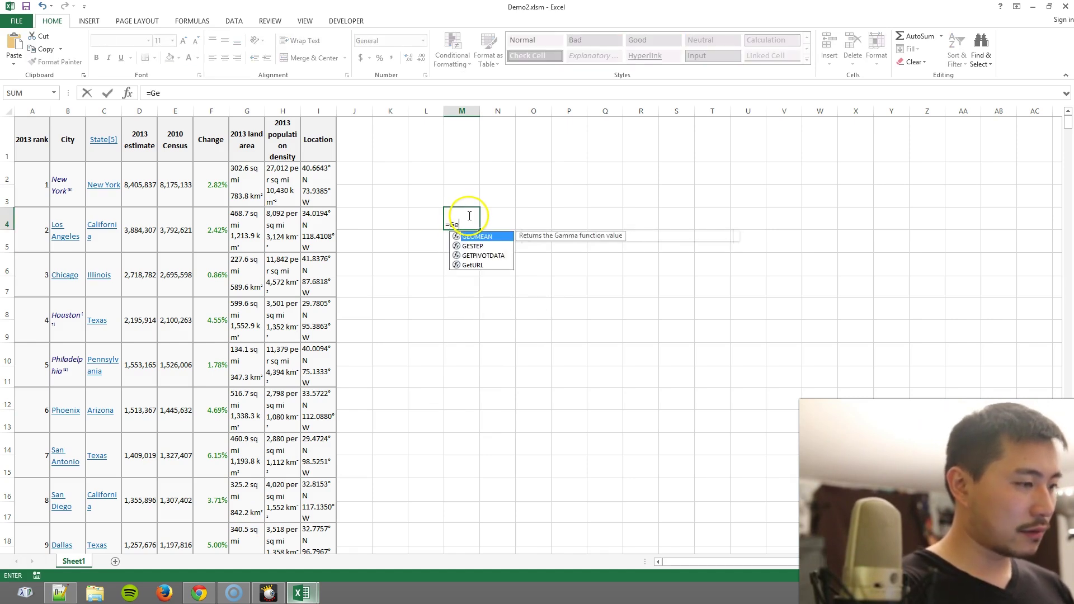
left_click(476, 247)
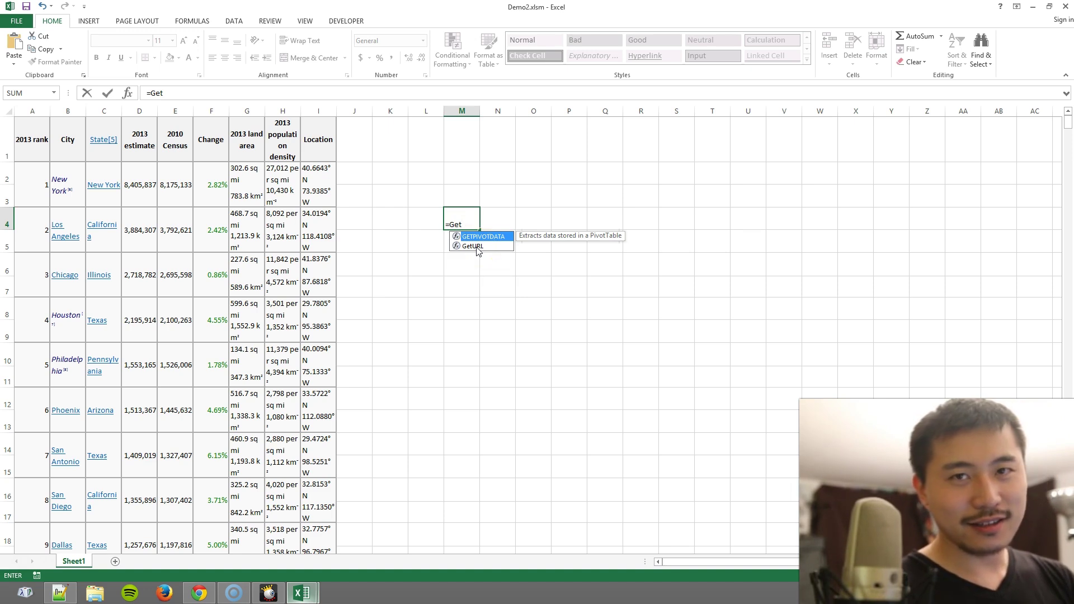
left_click(476, 247)
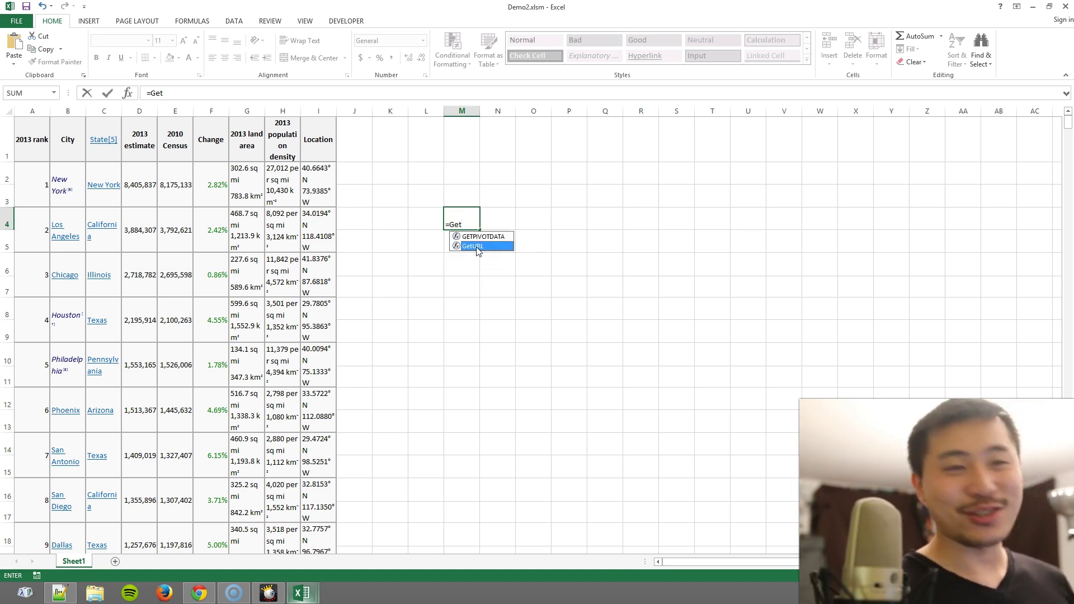
double_click(476, 247)
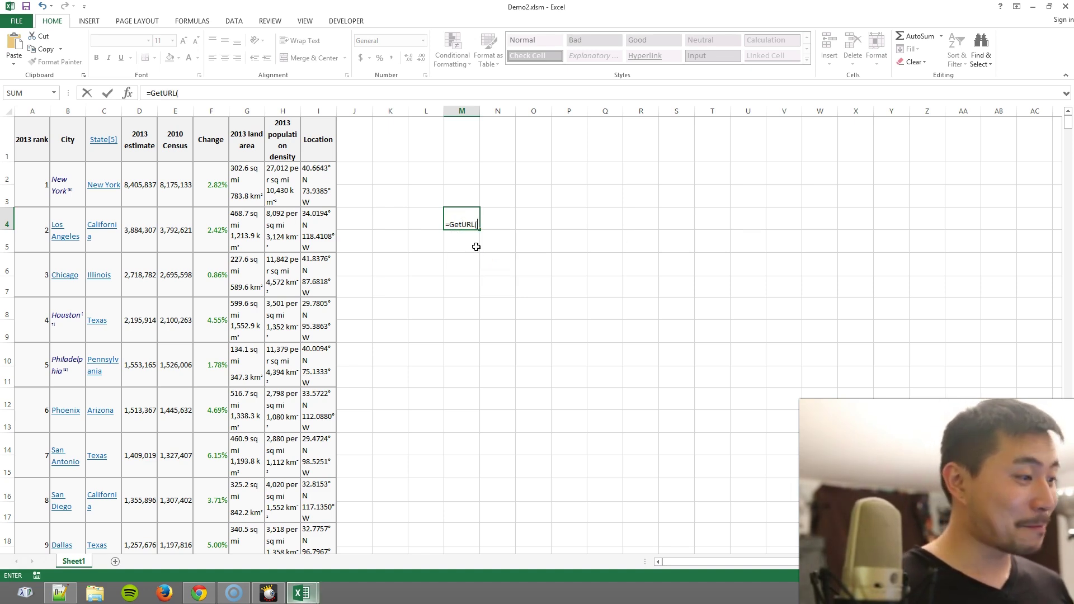
left_click(77, 221)
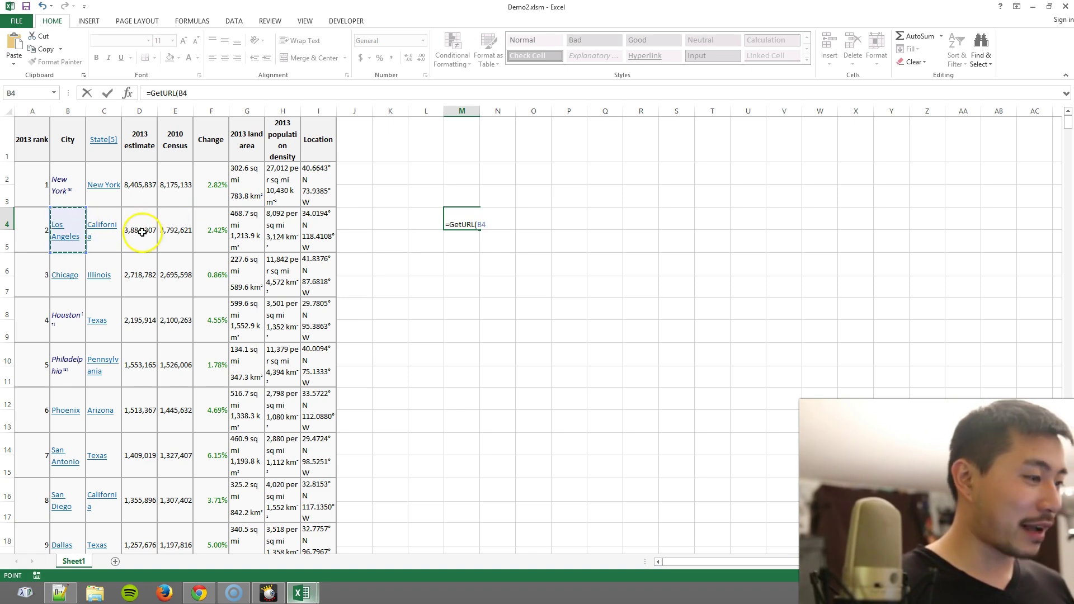
key("Return")
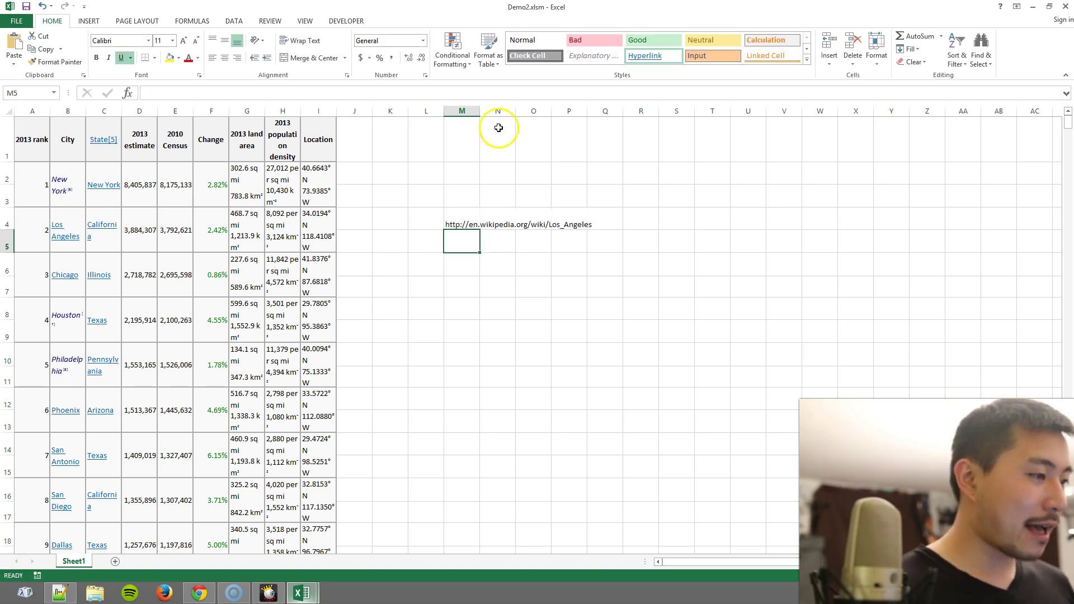
- Widen column M and fill the GetURL formula down from M4 to M15
left_click_drag(479, 110, 653, 134)
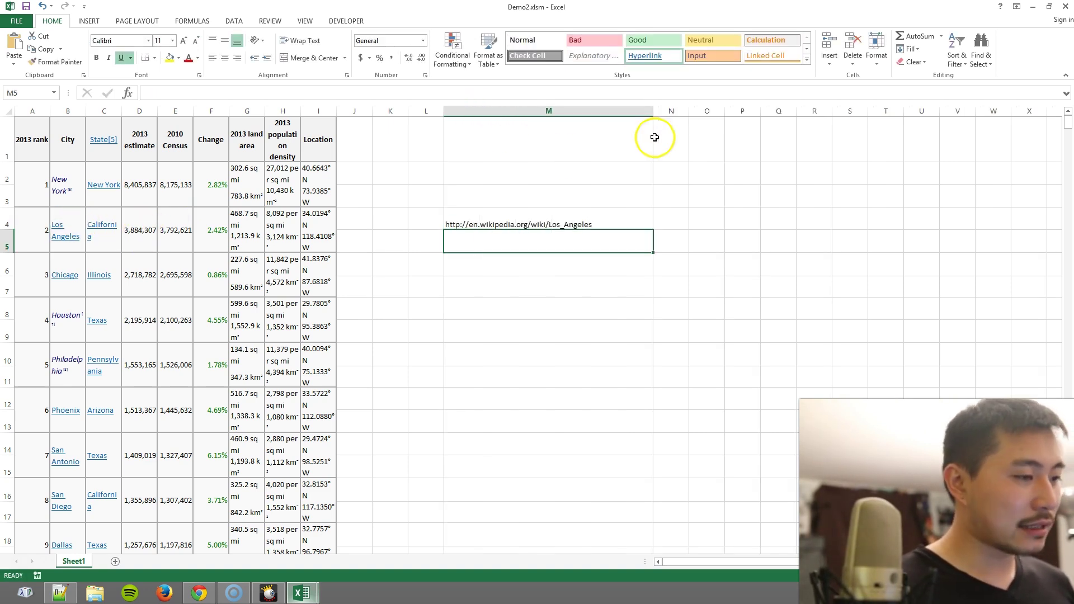
left_click(587, 217)
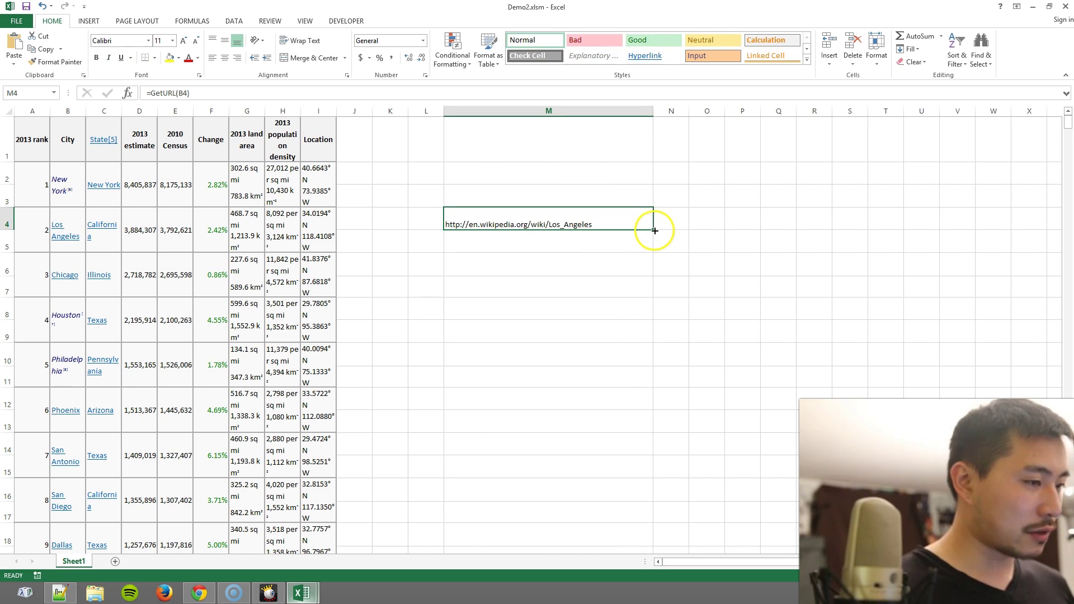
left_click_drag(654, 230, 651, 475)
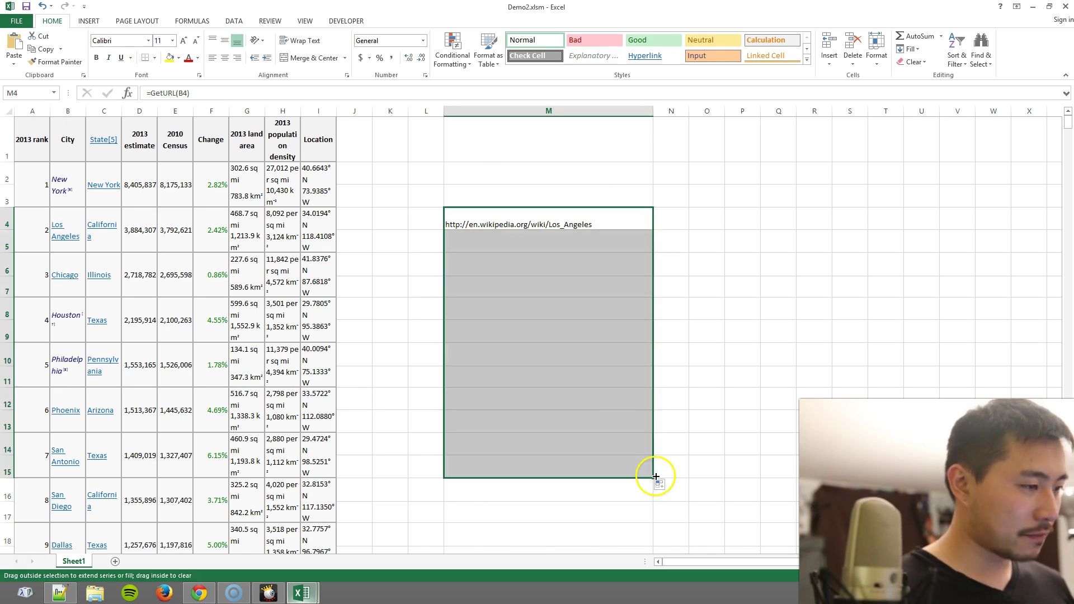
left_click(640, 332)
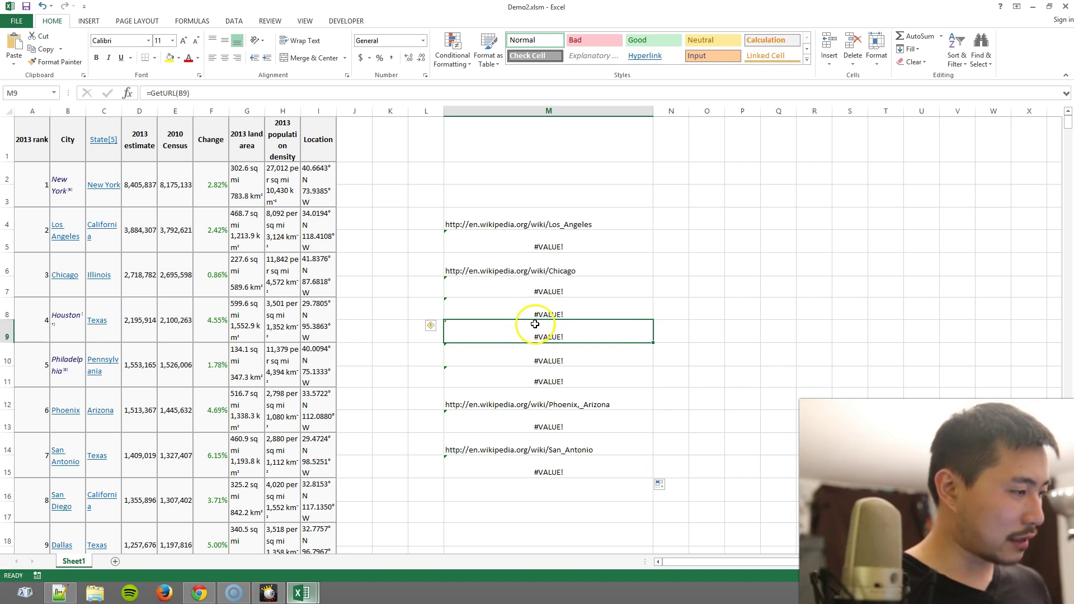
left_click(598, 404)
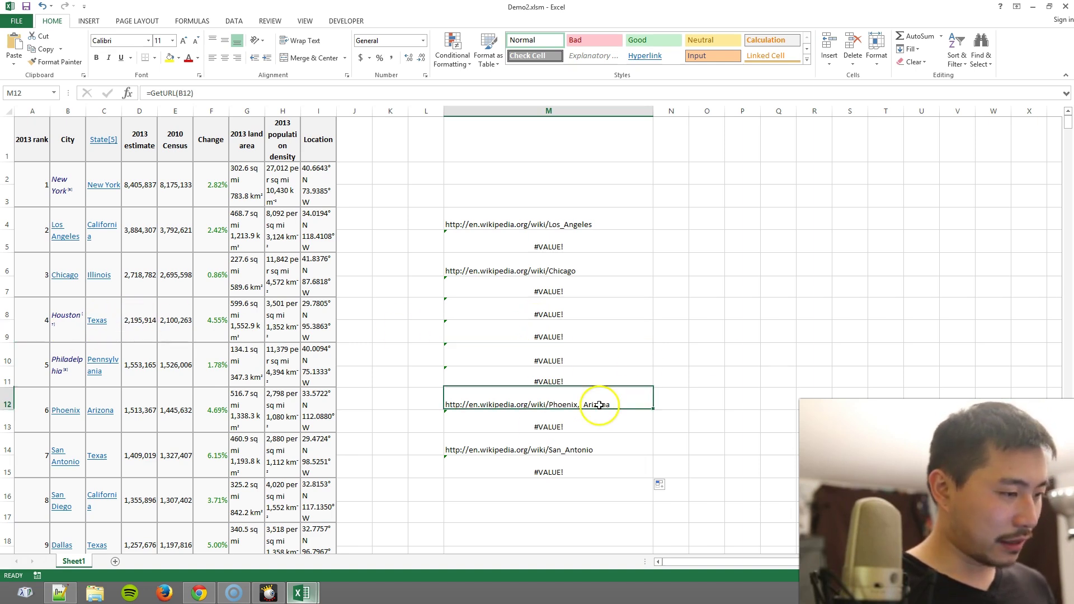
left_click(584, 337)
left_click(575, 288)
left_click(574, 257)
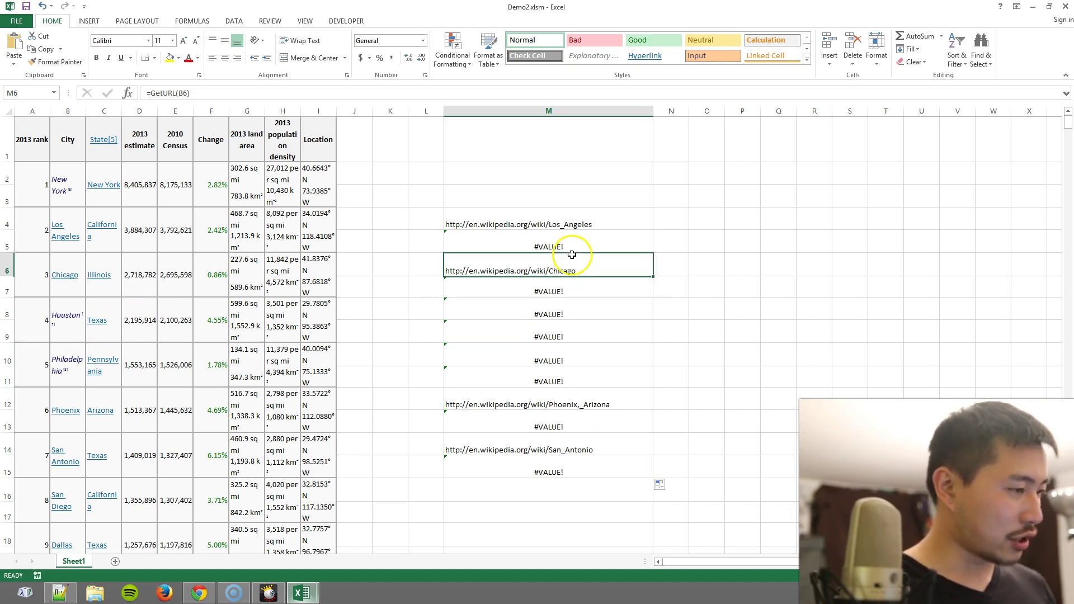
- Clear the #VALUE! errors in M5, M7:M11, M13 and M15
left_click(572, 246)
key("Delete")
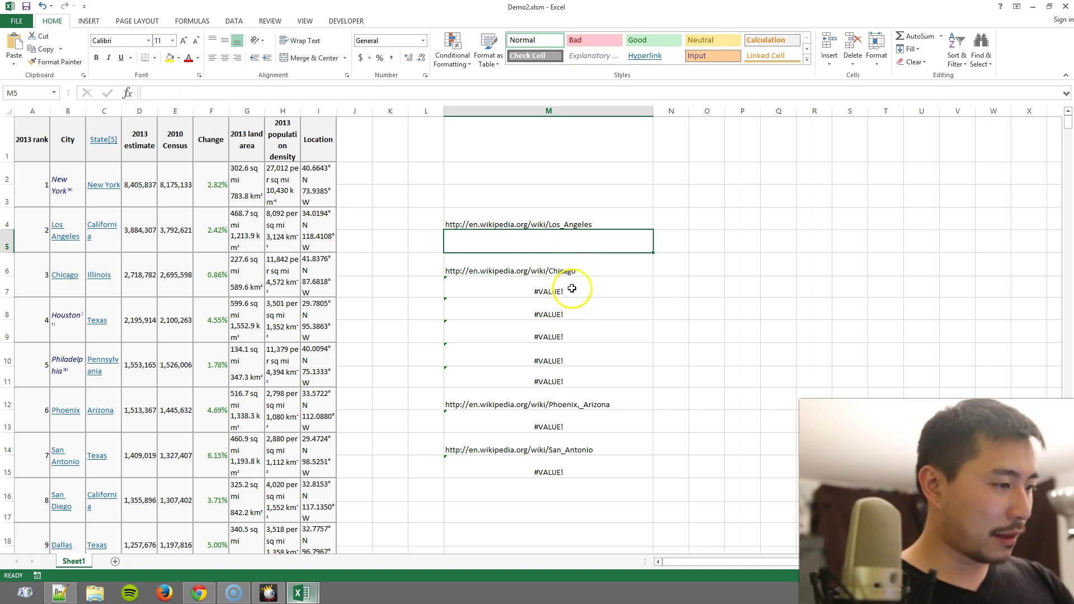
left_click_drag(571, 286, 572, 385)
key("Delete")
left_click(574, 427)
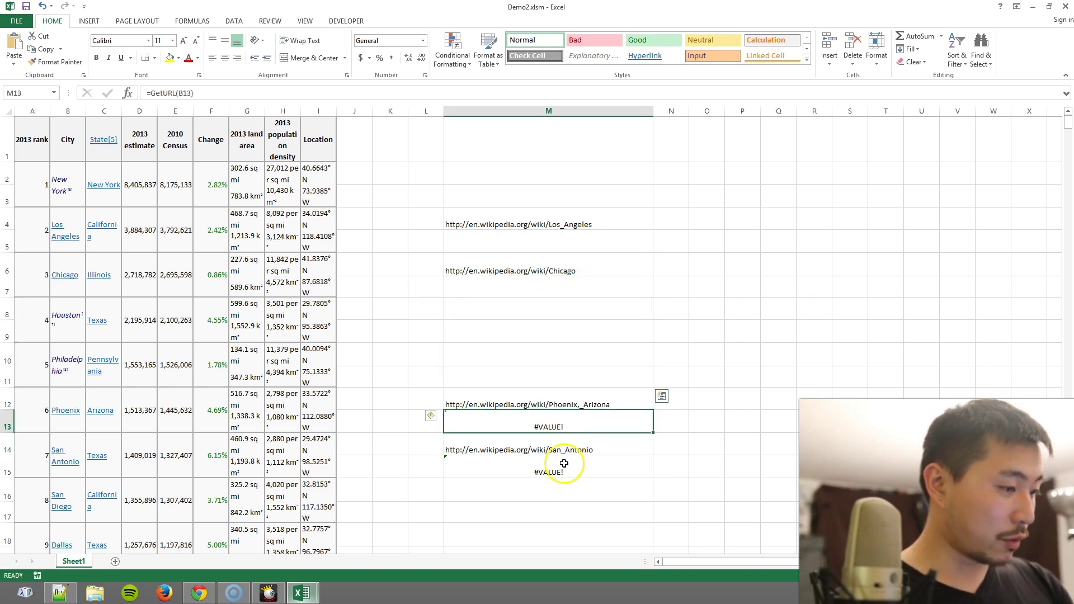
key("Delete")
left_click(559, 471)
key("Delete")
scroll(408, 180, "down", 3)
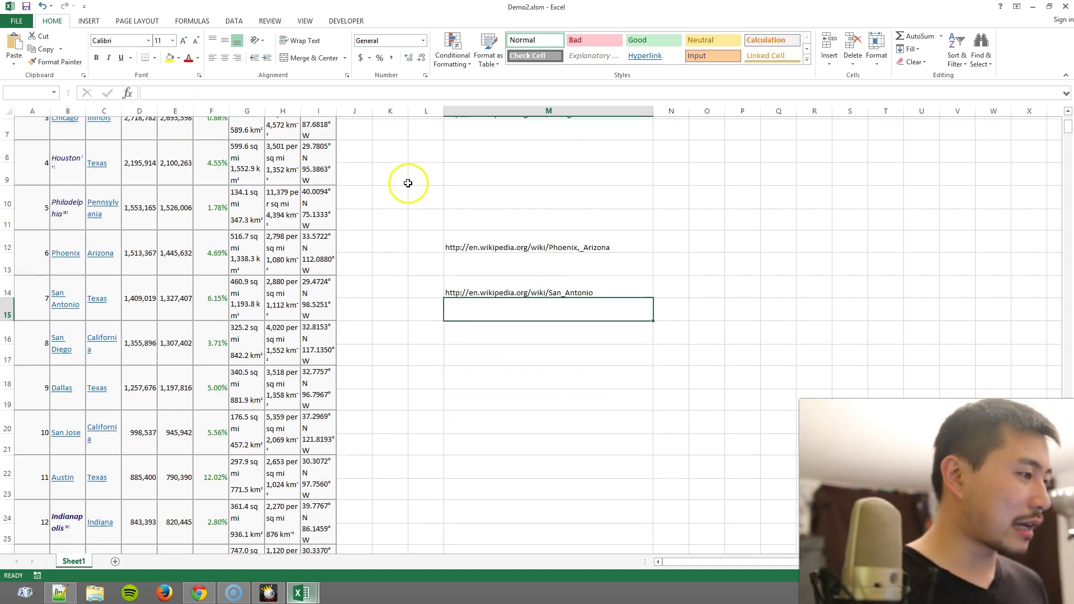
scroll(324, 260, "up", 3)
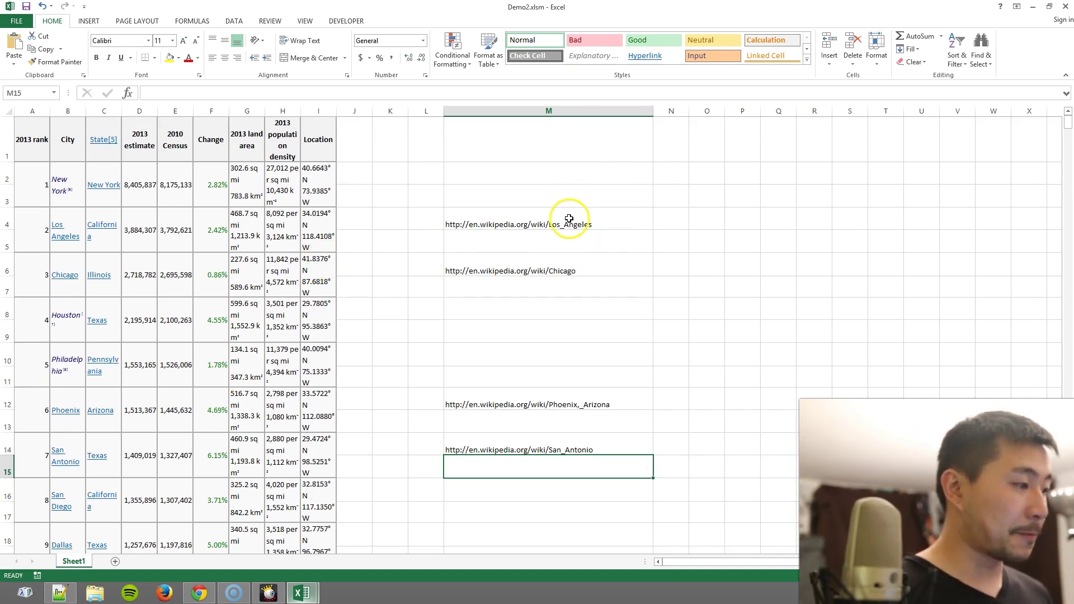
- Enter =GetURL(C4) in N4 to get the California URL and widen column N
left_click(675, 223)
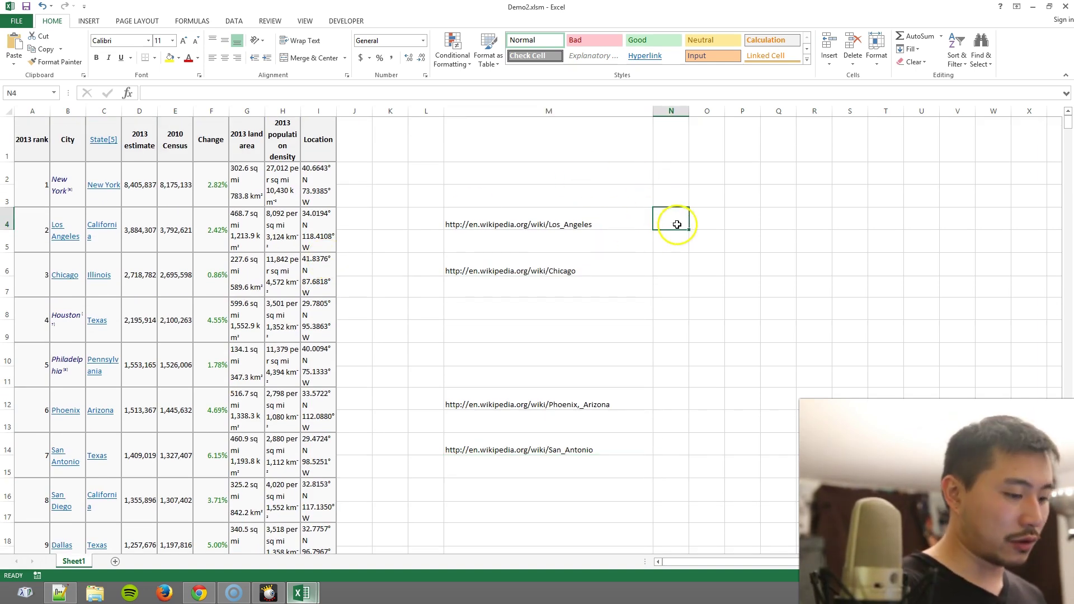
type("=GetURL")
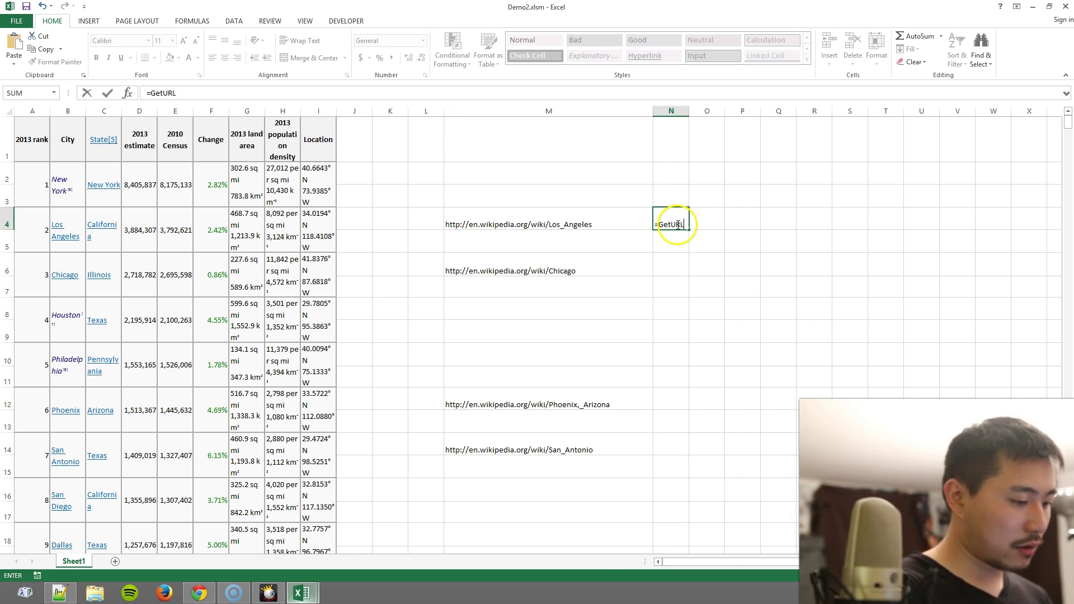
type("(")
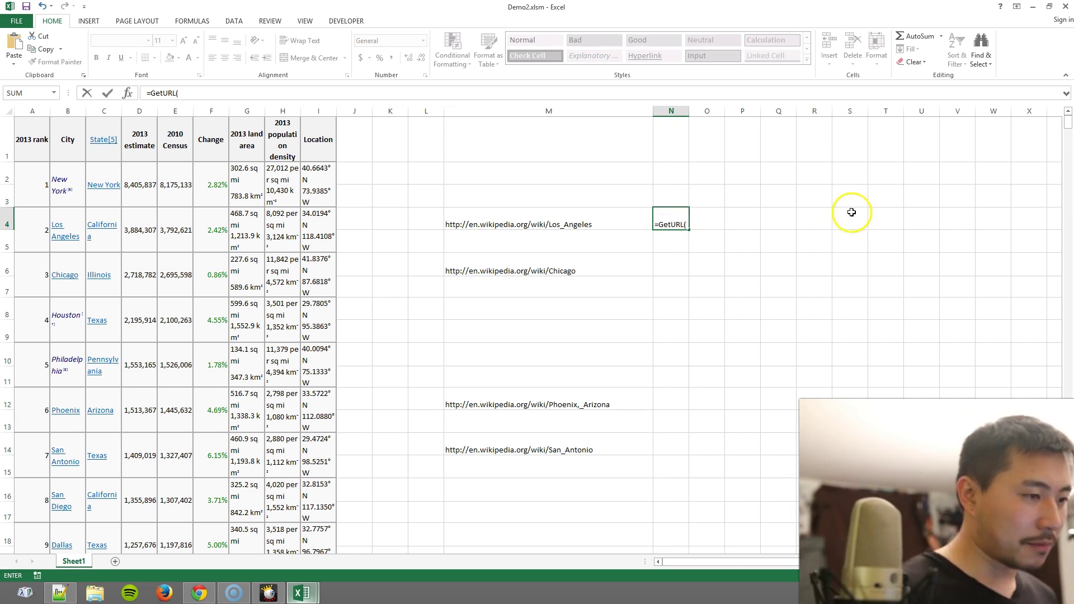
left_click(106, 233)
type(")")
key("Return")
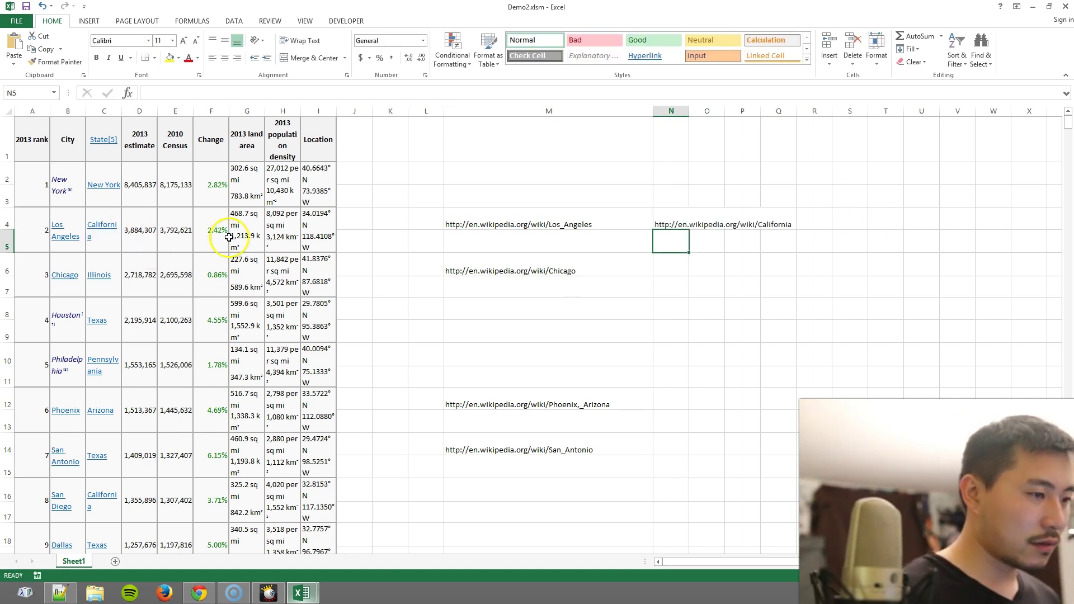
left_click_drag(689, 111, 818, 127)
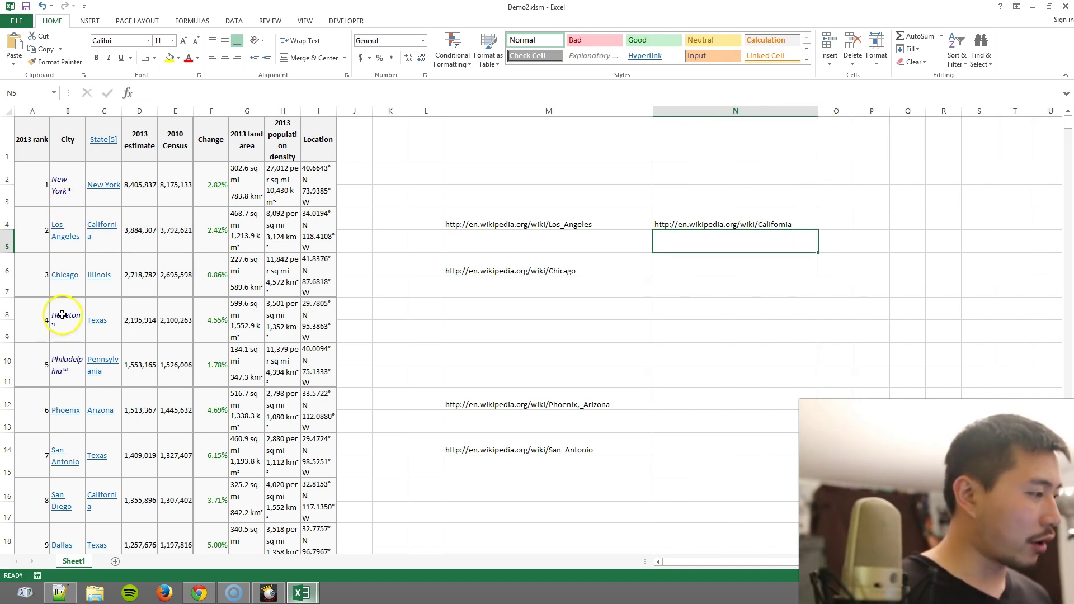
- Test the Chicago link in the browser, close it, and return to the Demo2 workbook
left_click(77, 269)
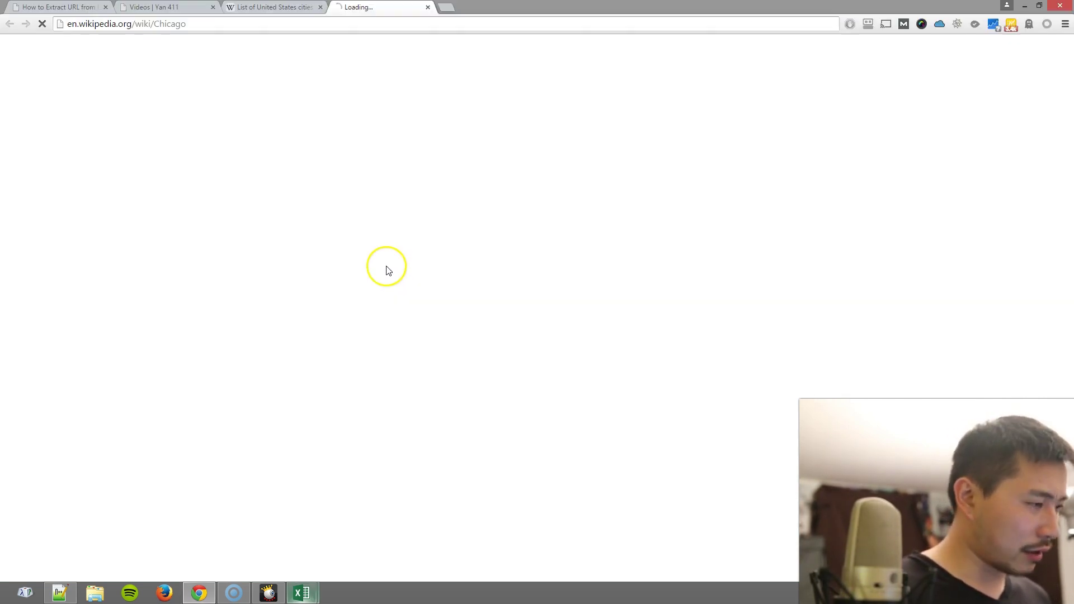
left_click(427, 7)
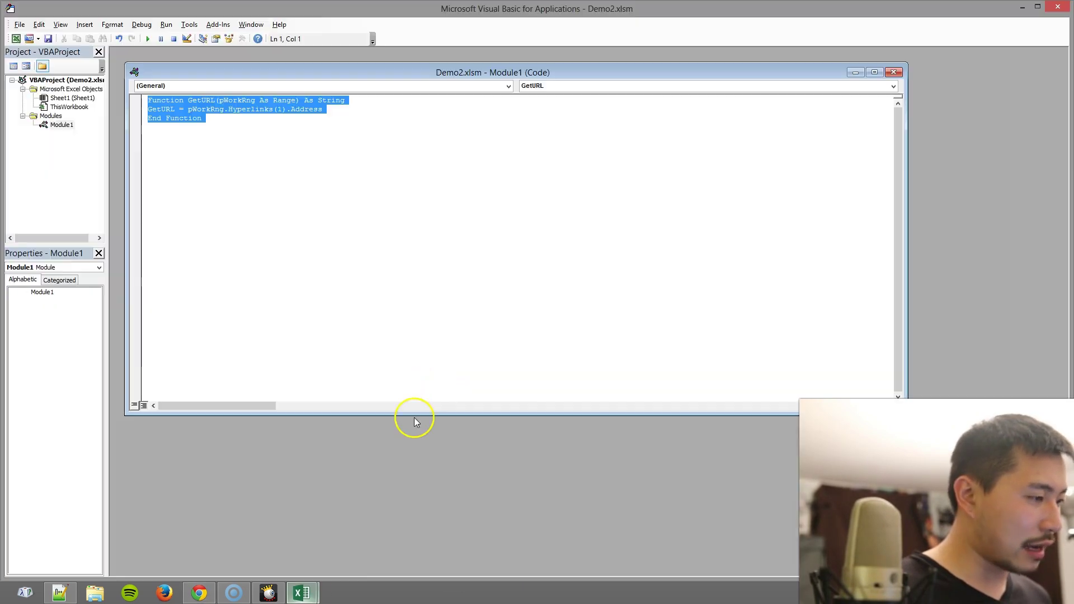
left_click(302, 593)
left_click(251, 542)
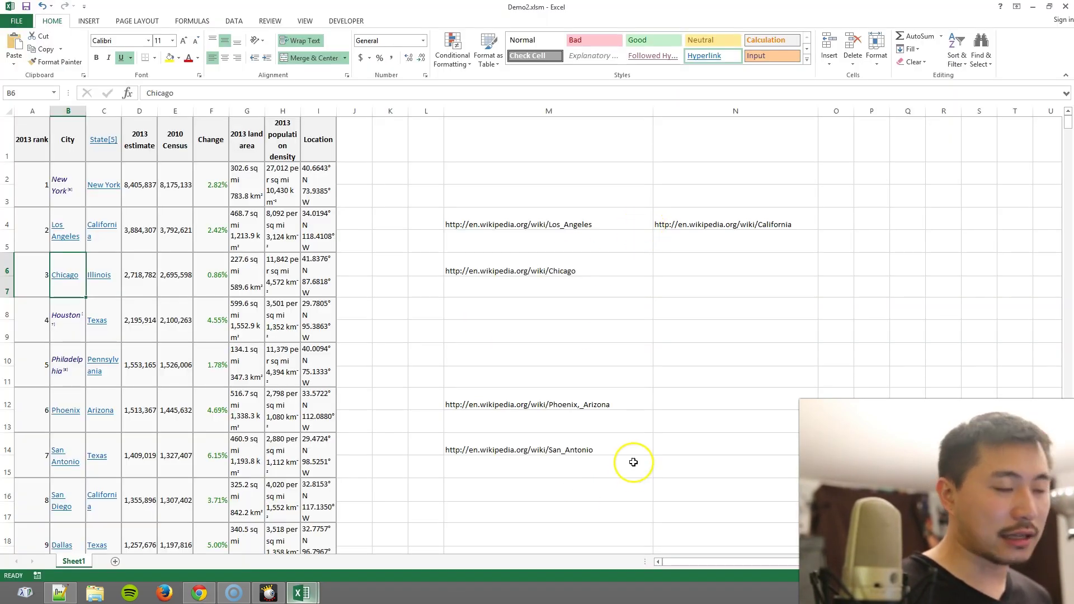
scroll(631, 464, "down", 3)
scroll(629, 460, "up", 3)
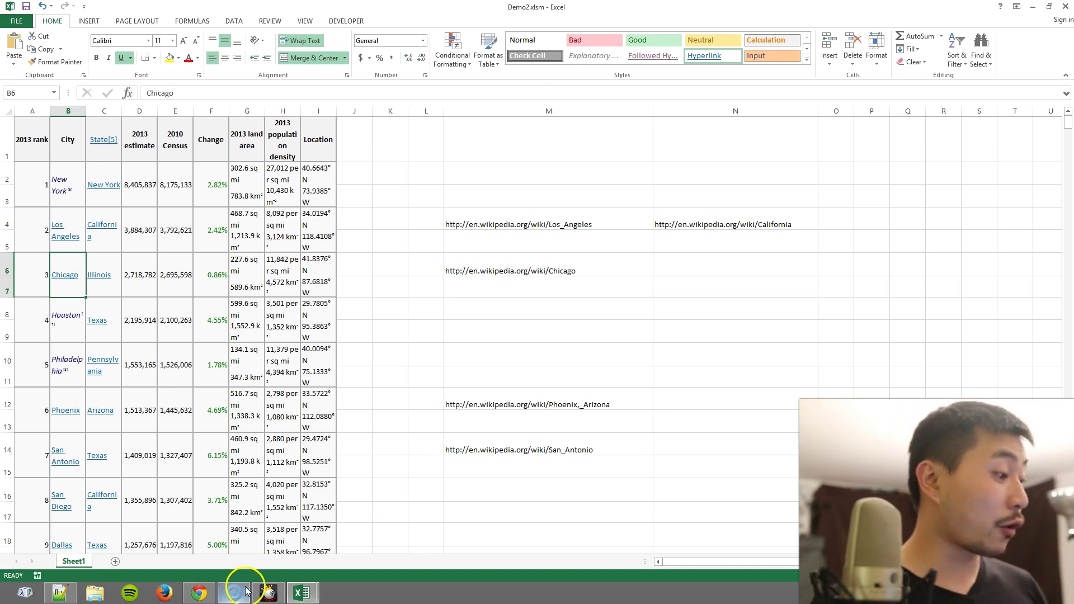
- Return to Chrome and bring up the 'Videos | Yan 411' tab, scrolling through the page
left_click(199, 592)
left_click(154, 7)
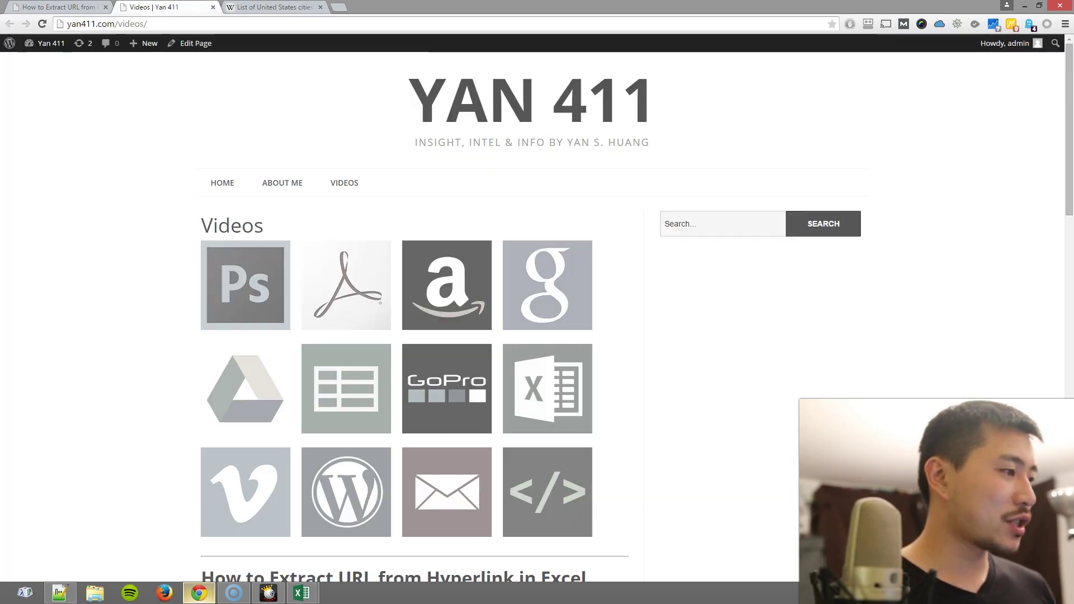
scroll(133, 157, "down", 1)
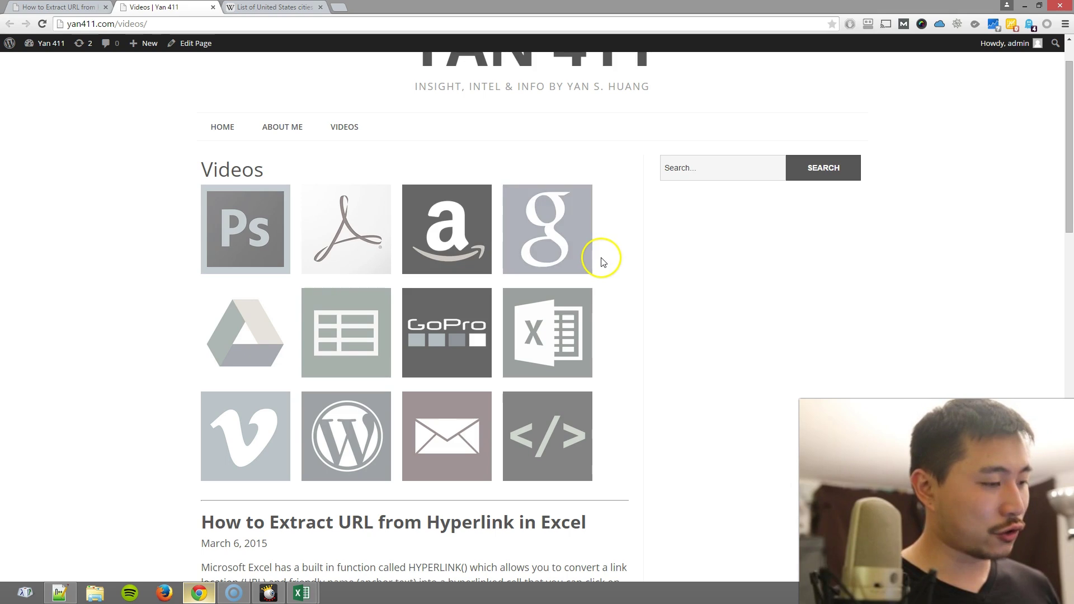
scroll(601, 258, "up", 1)
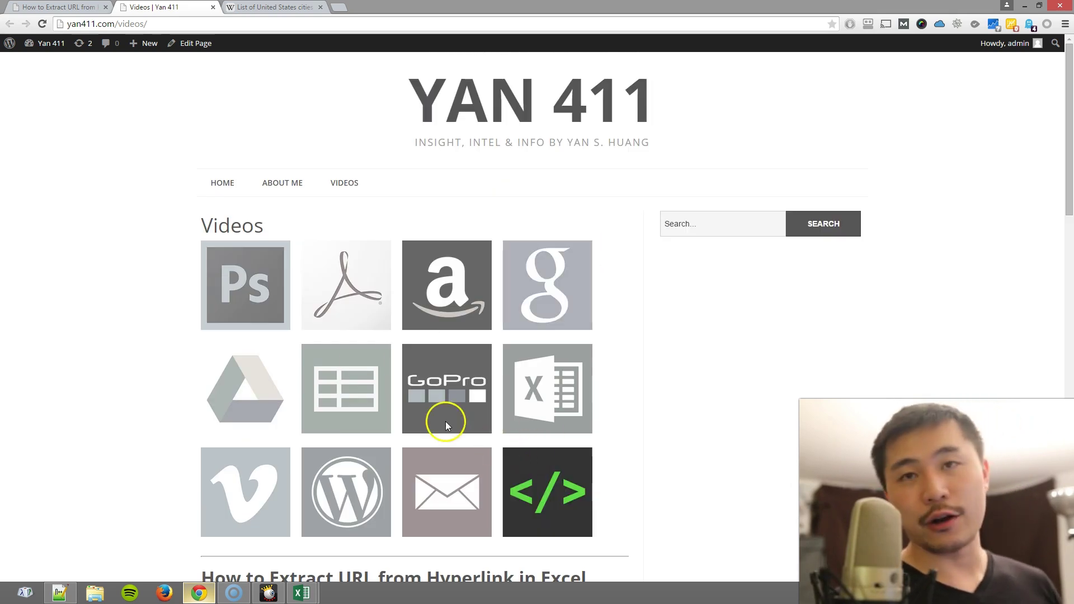